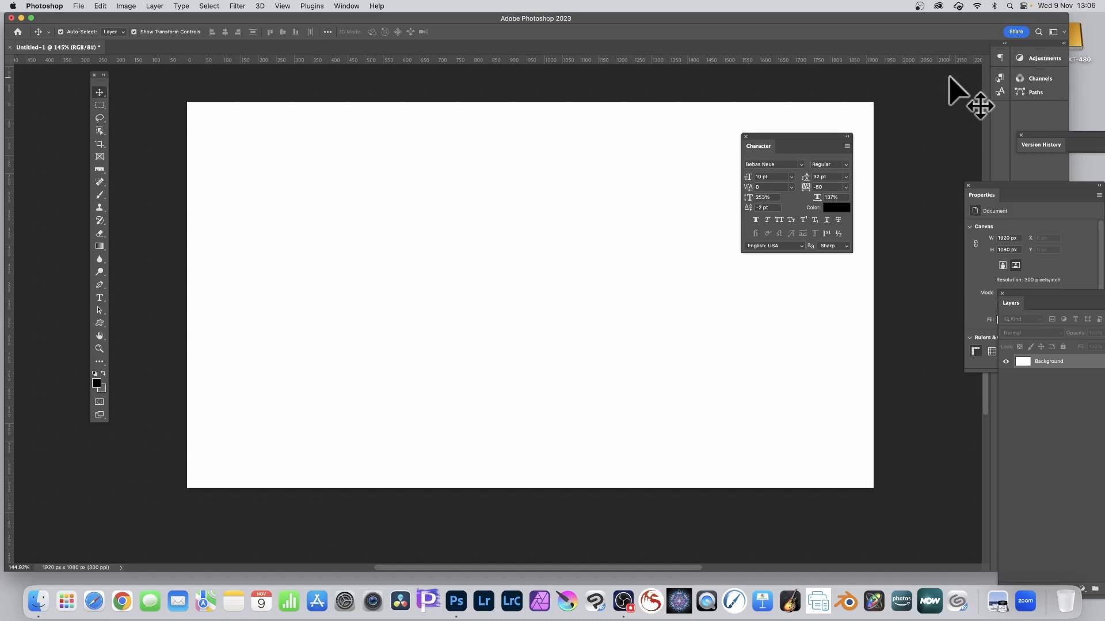
# Create a cyan guide layout with 12 columns and 12 rows across the canvas
pyautogui.click(282, 6)
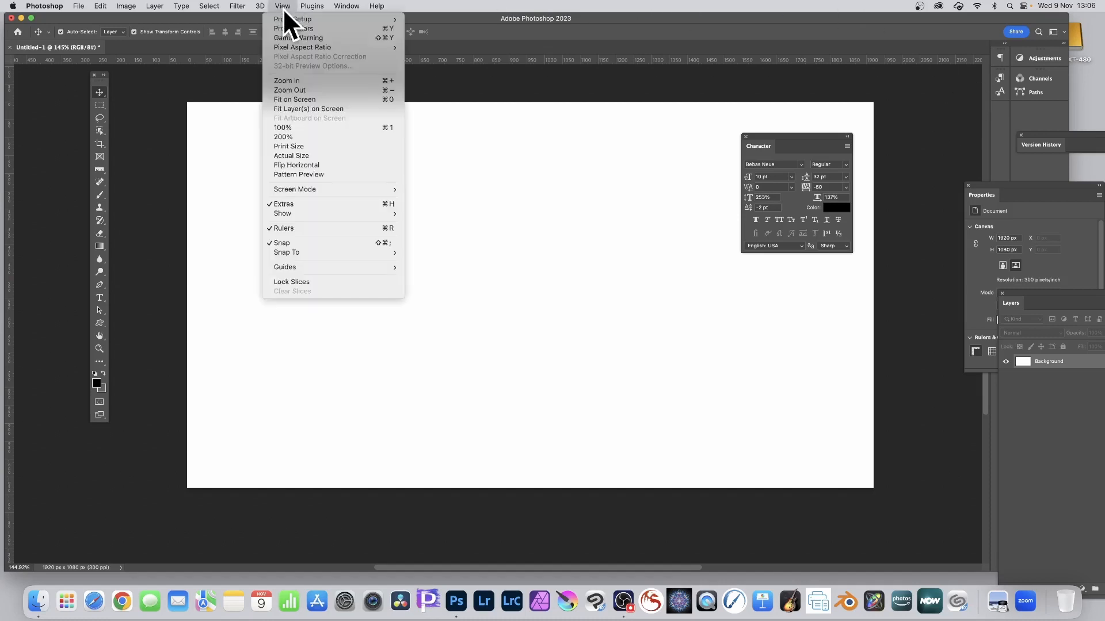
pyautogui.moveTo(313, 268)
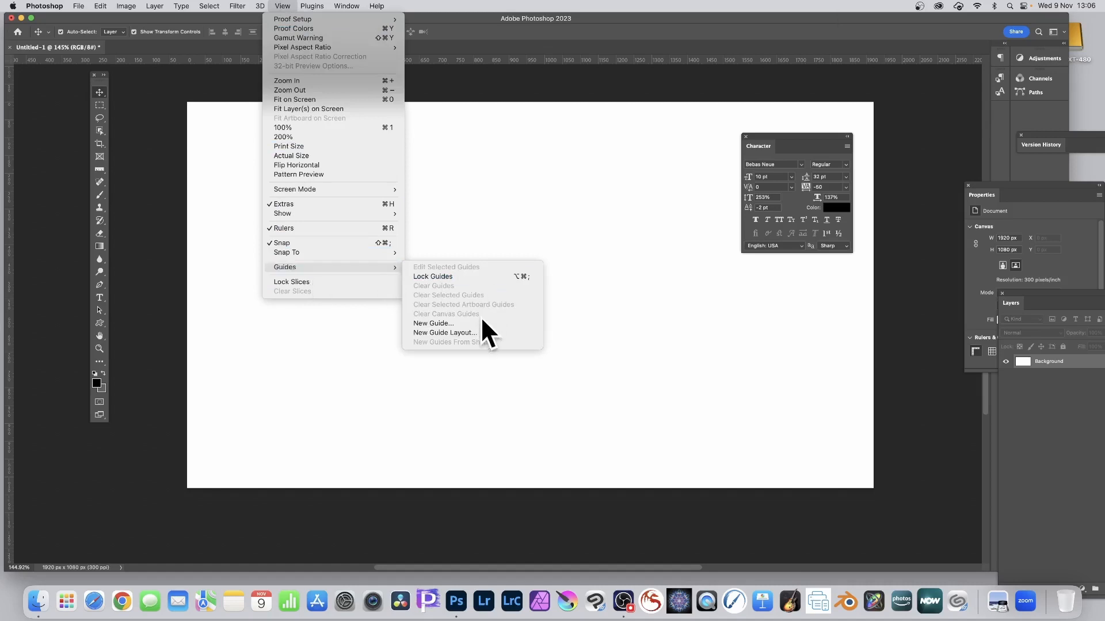
pyautogui.click(464, 333)
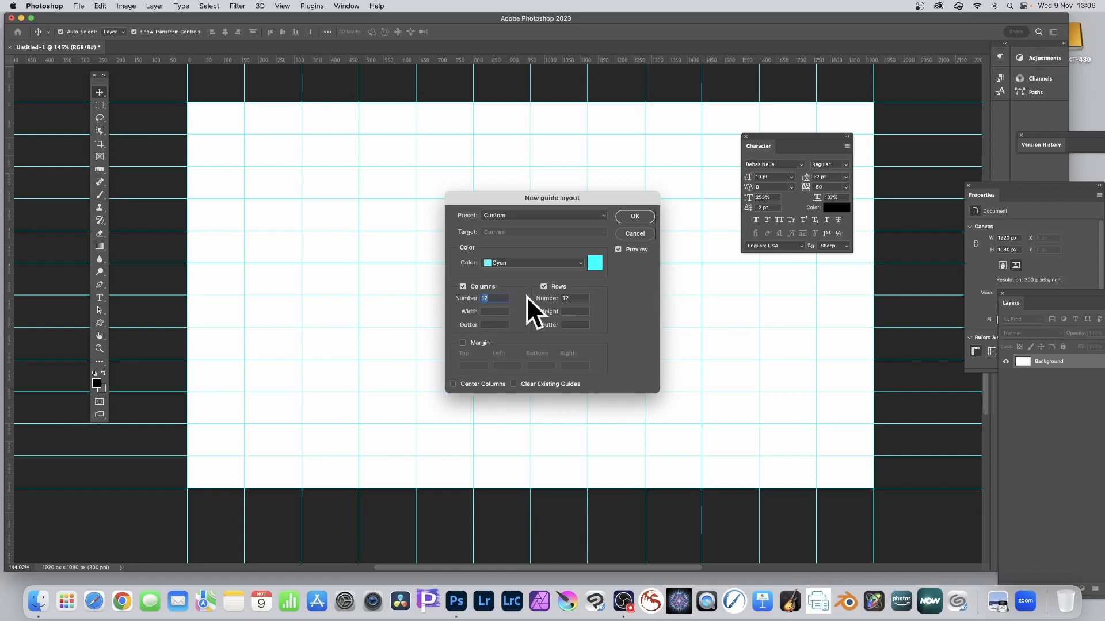
pyautogui.click(636, 217)
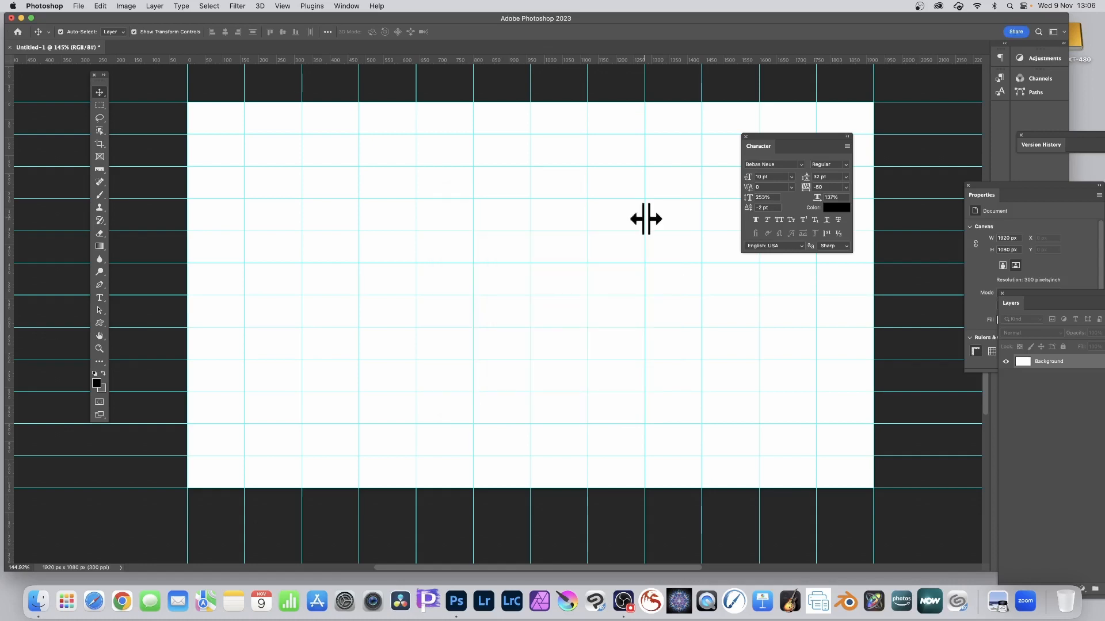
# With the Pen tool, start a clockwise rectangular spiral path one grid cell inside the canvas edges, moving the Character panel off the canvas
pyautogui.click(101, 285)
pyautogui.rightClick(103, 286)
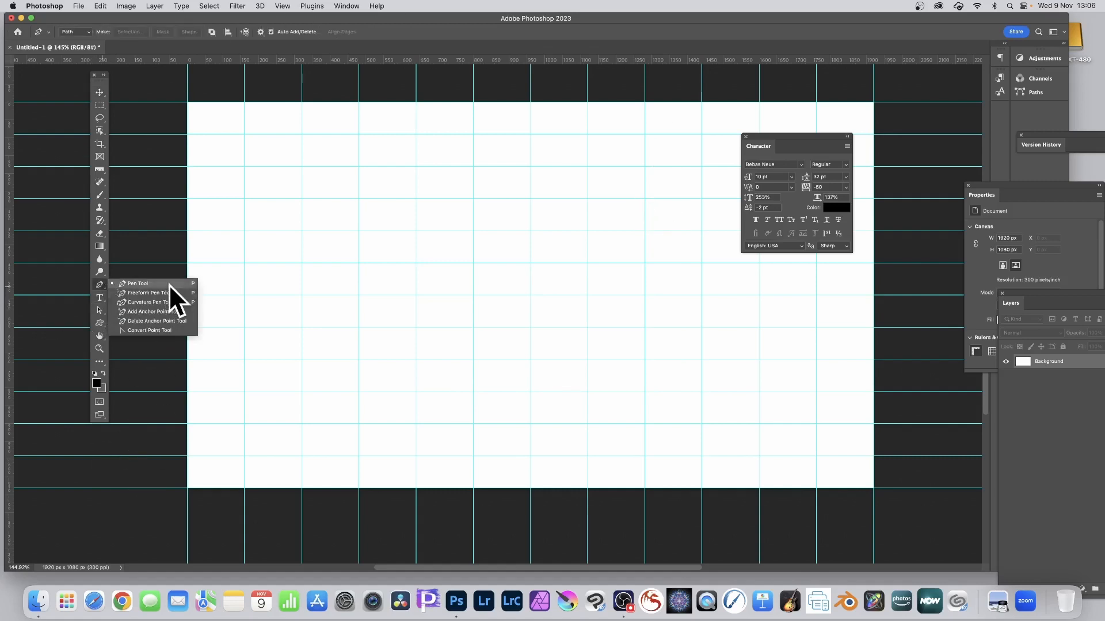
pyautogui.click(138, 284)
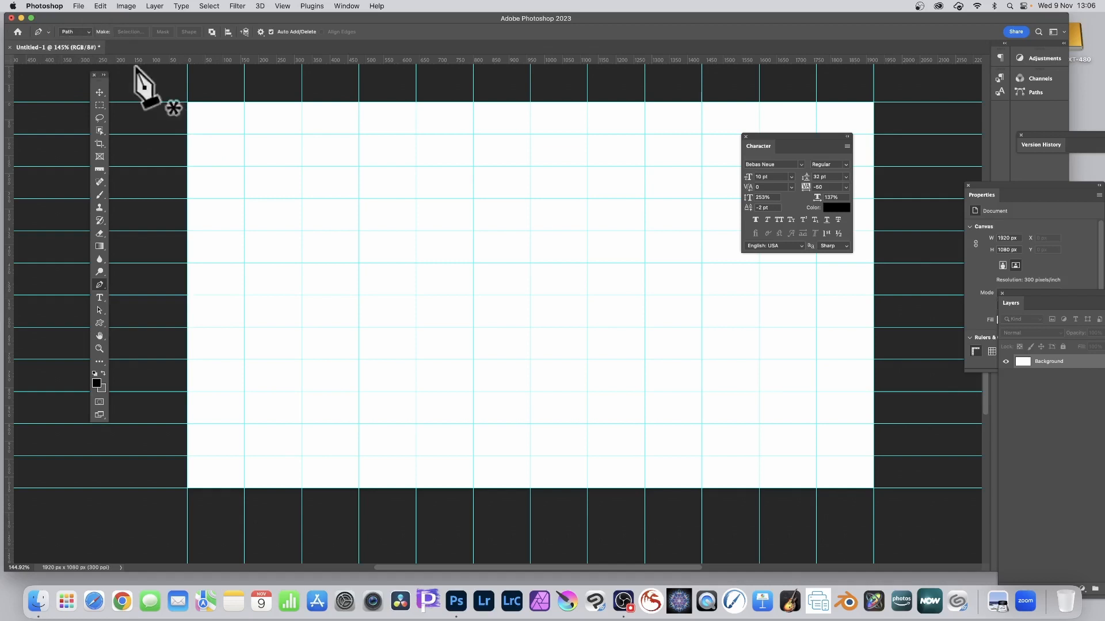
pyautogui.click(244, 134)
pyautogui.moveTo(791, 137); pyautogui.dragTo(954, 200)
pyautogui.click(817, 134)
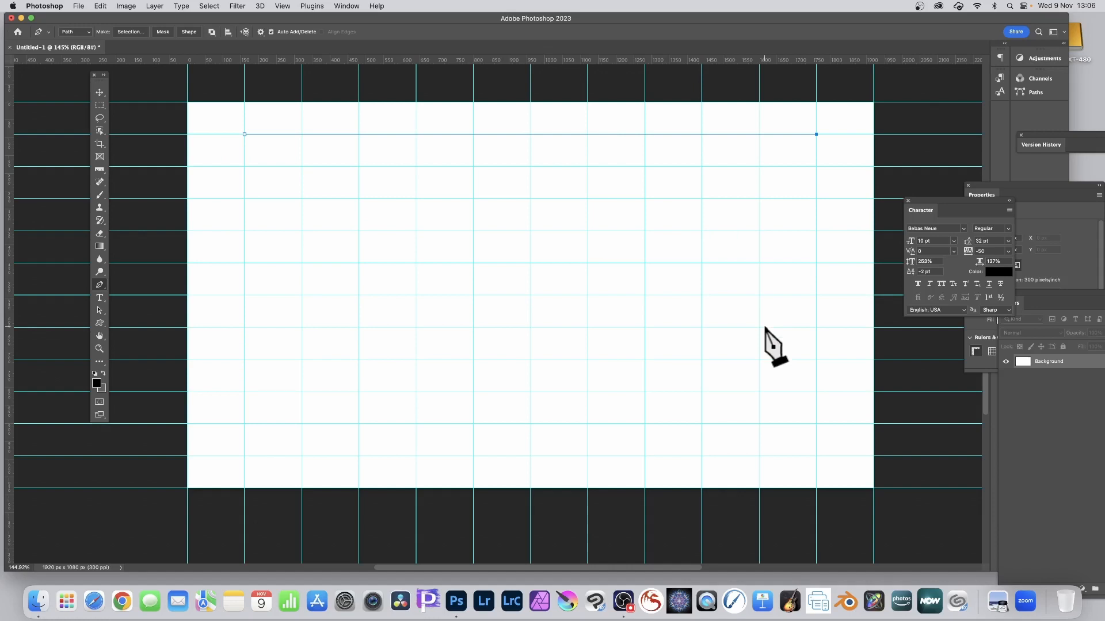
pyautogui.click(817, 456)
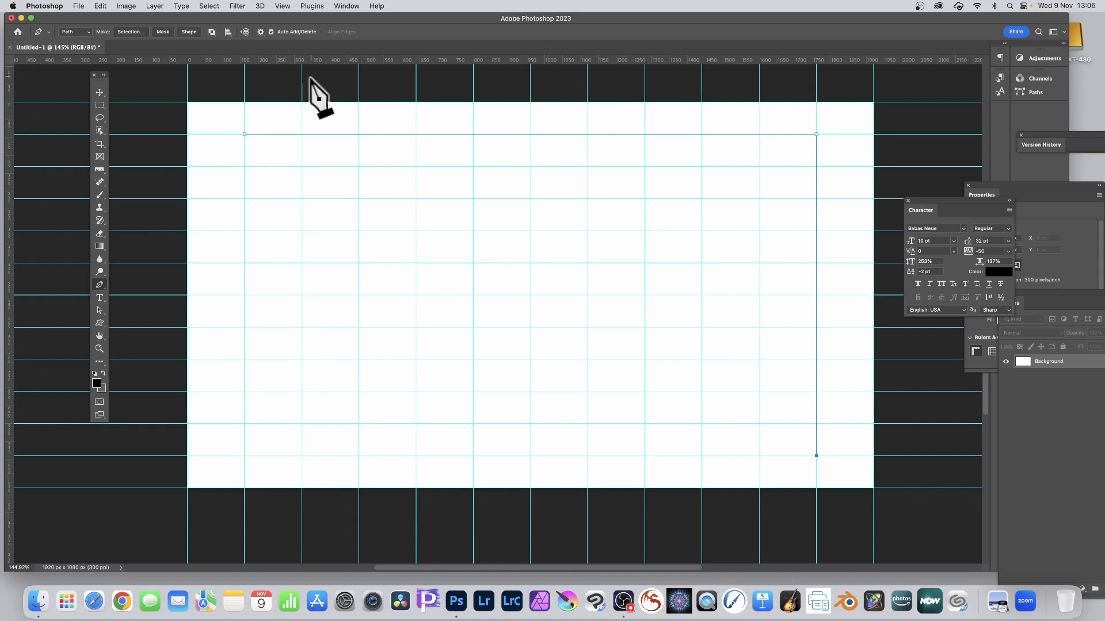
pyautogui.click(301, 456)
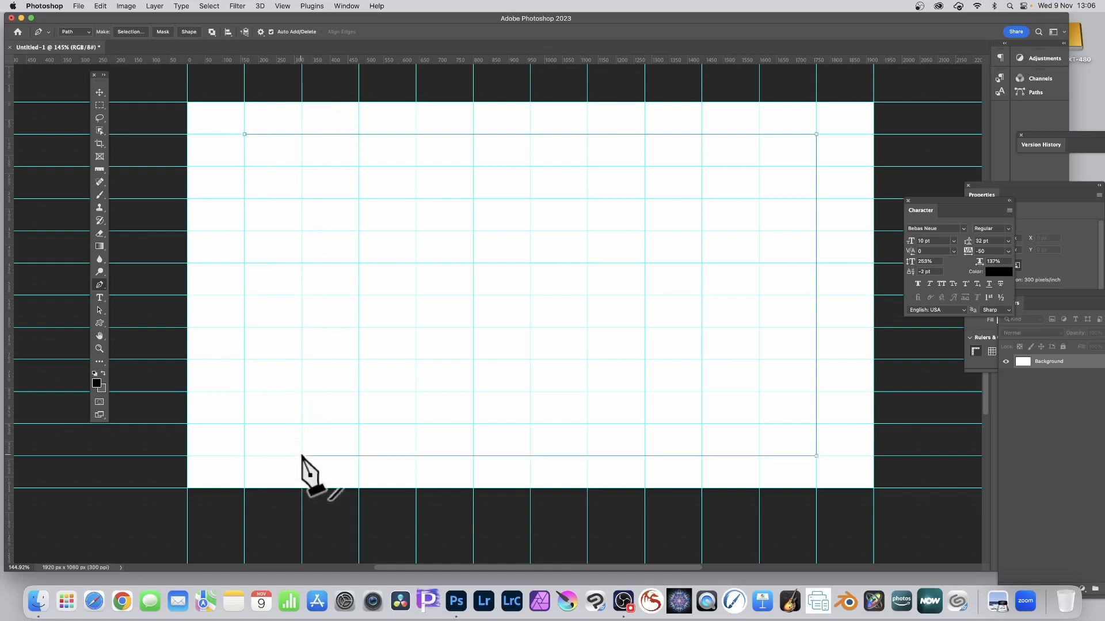
# Continue the path inward with straight segments snapped to guide intersections, stepping one grid cell in per turn to form a rectangular spiral
pyautogui.click(302, 167)
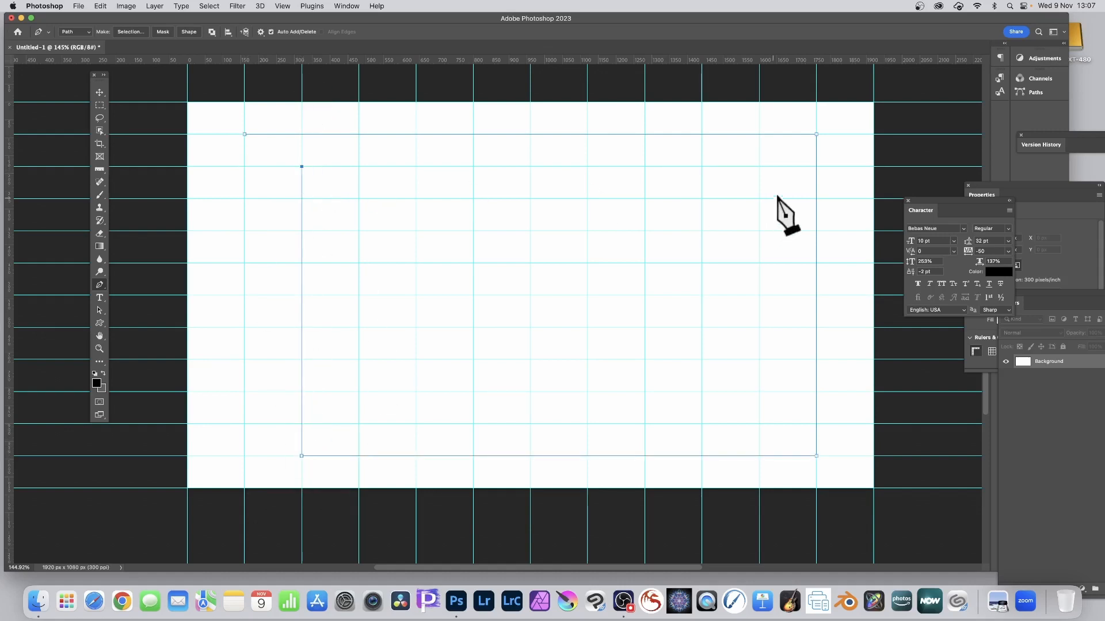
pyautogui.click(759, 167)
pyautogui.click(759, 424)
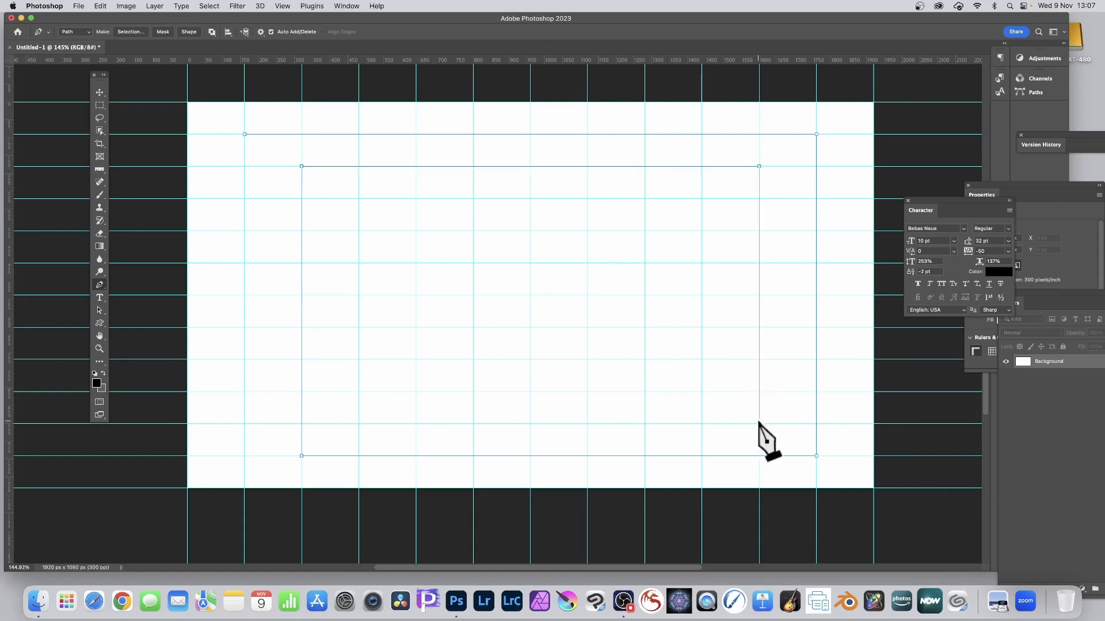
pyautogui.click(359, 423)
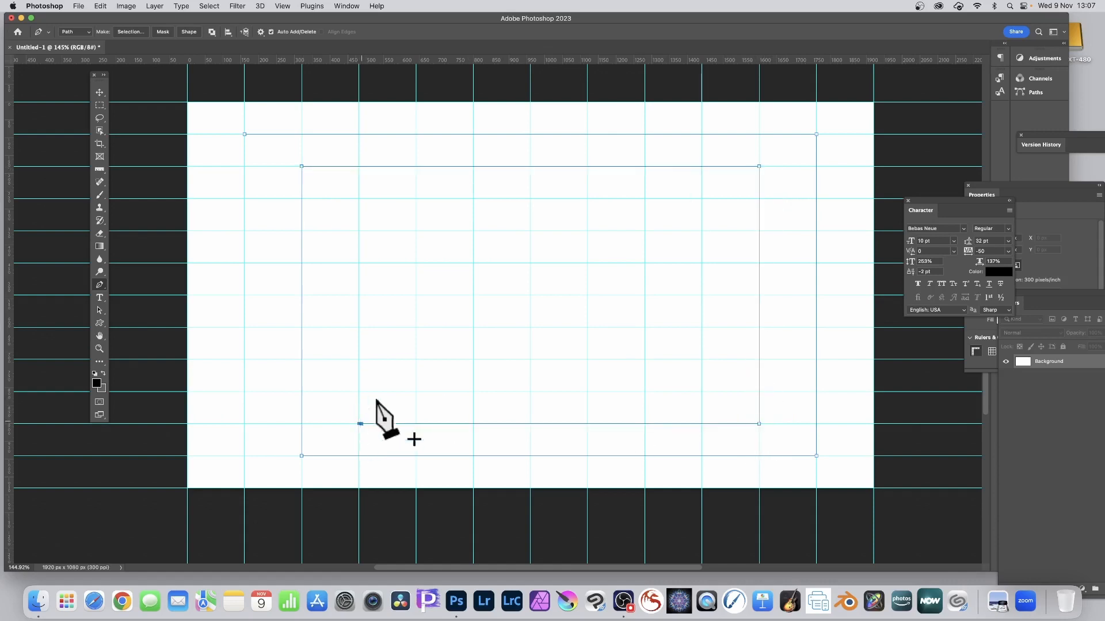
pyautogui.click(358, 199)
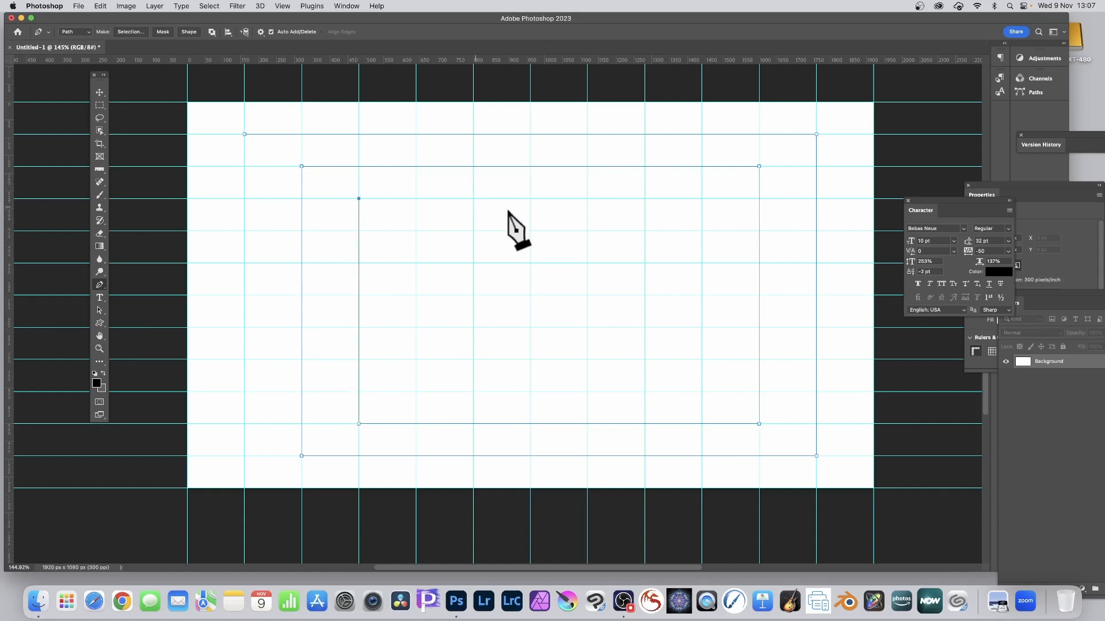
pyautogui.click(702, 198)
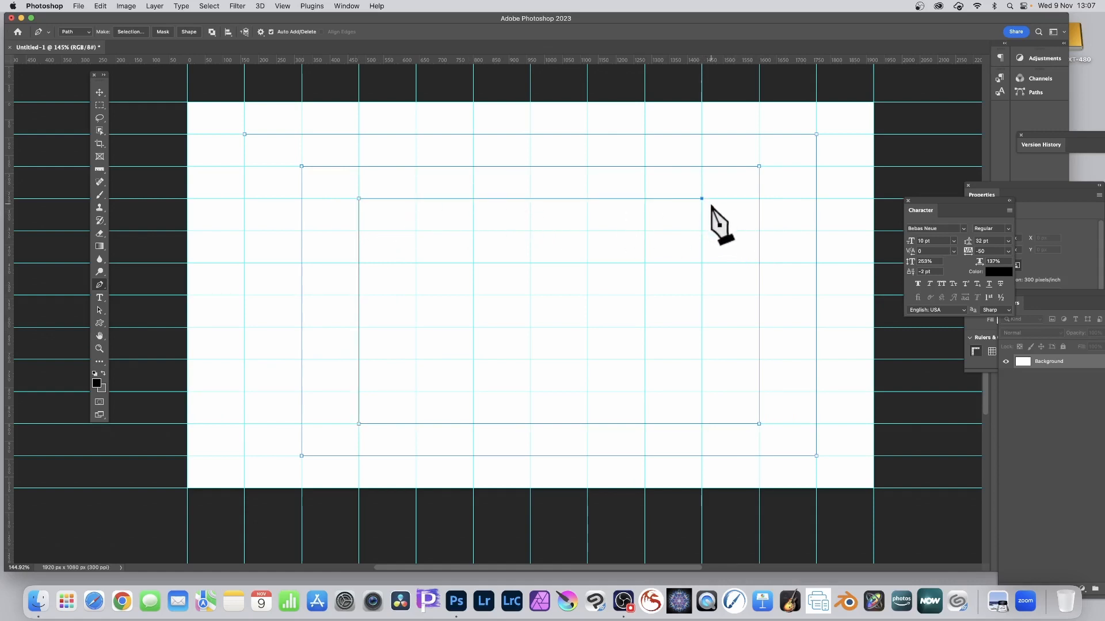
pyautogui.click(701, 391)
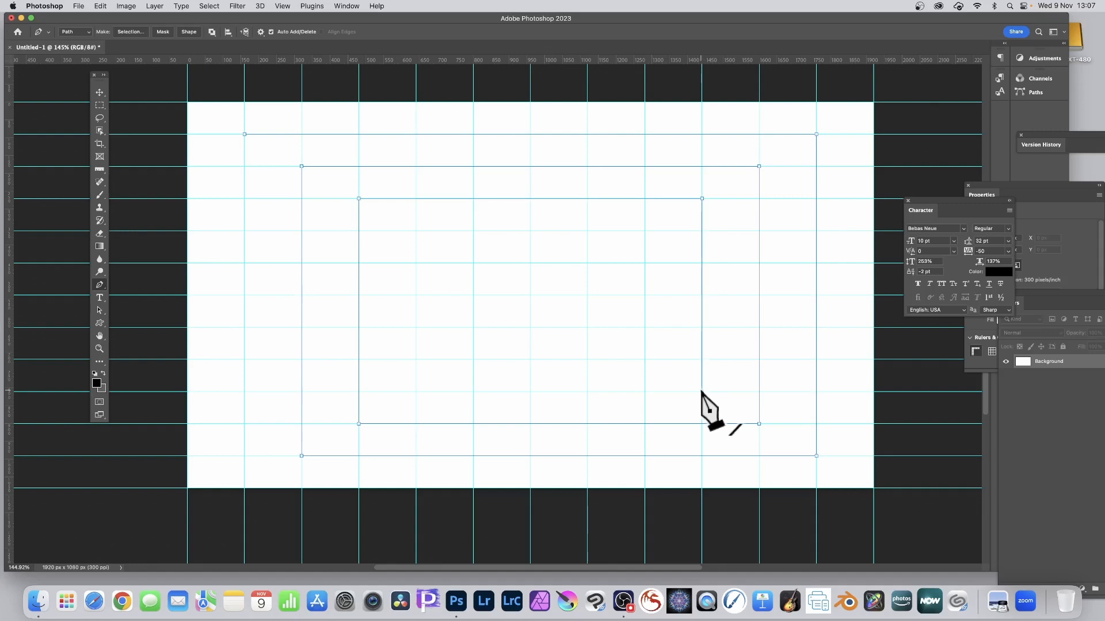
pyautogui.click(416, 391)
pyautogui.click(416, 231)
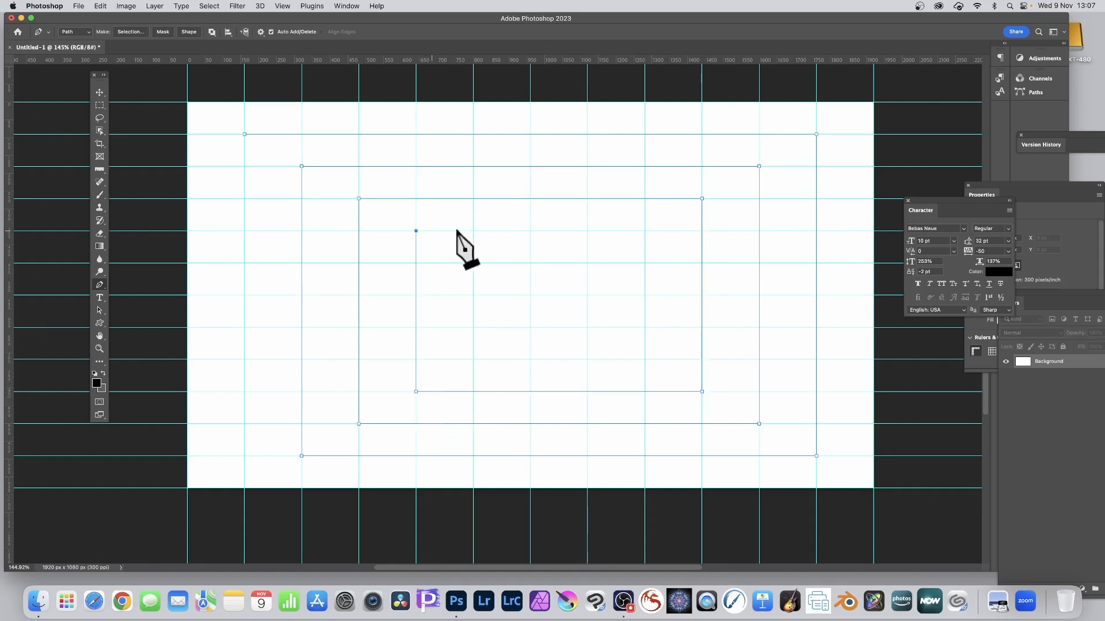
pyautogui.click(644, 231)
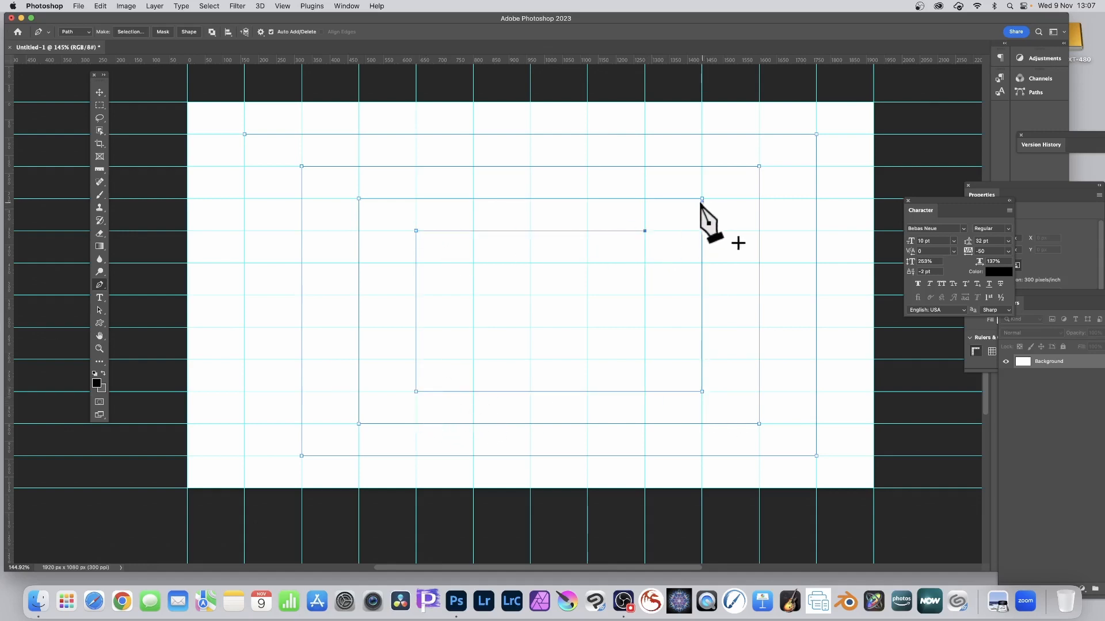
# Place horizontal type on the spiral path at its outer starting point, using the Lorem ipsum placeholder text
pyautogui.moveTo(100, 297); pyautogui.dragTo(173, 299)
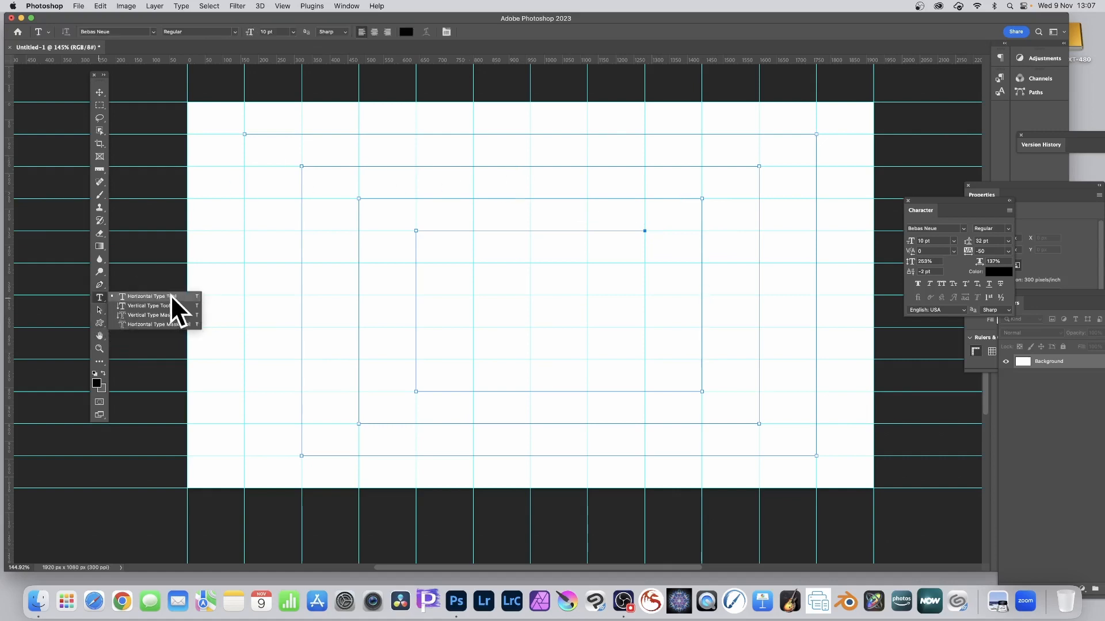
pyautogui.click(168, 296)
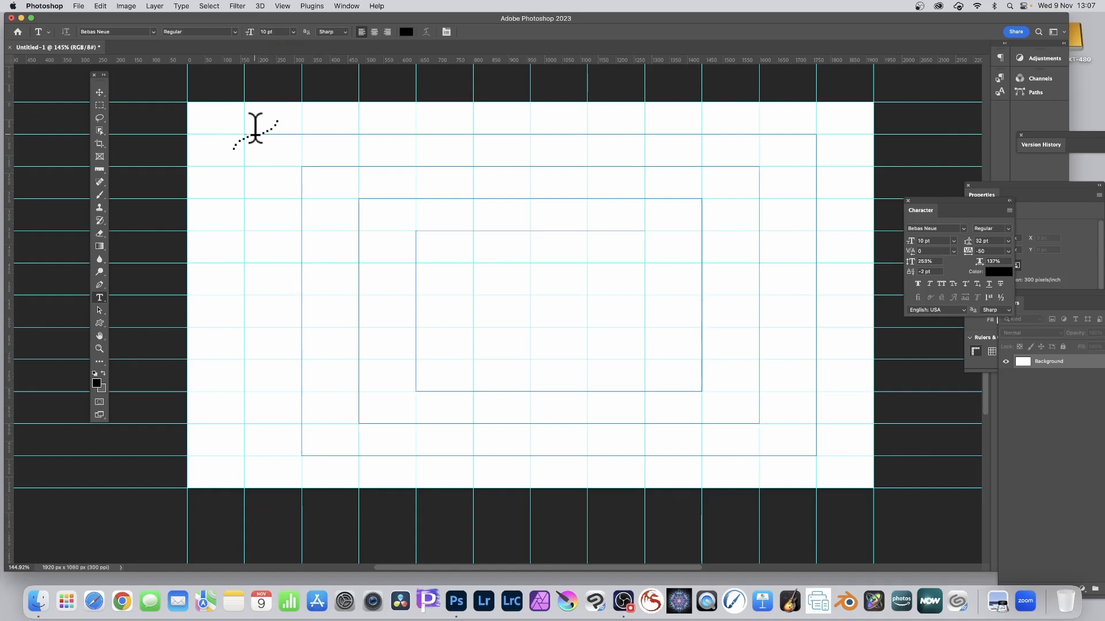
pyautogui.click(255, 130)
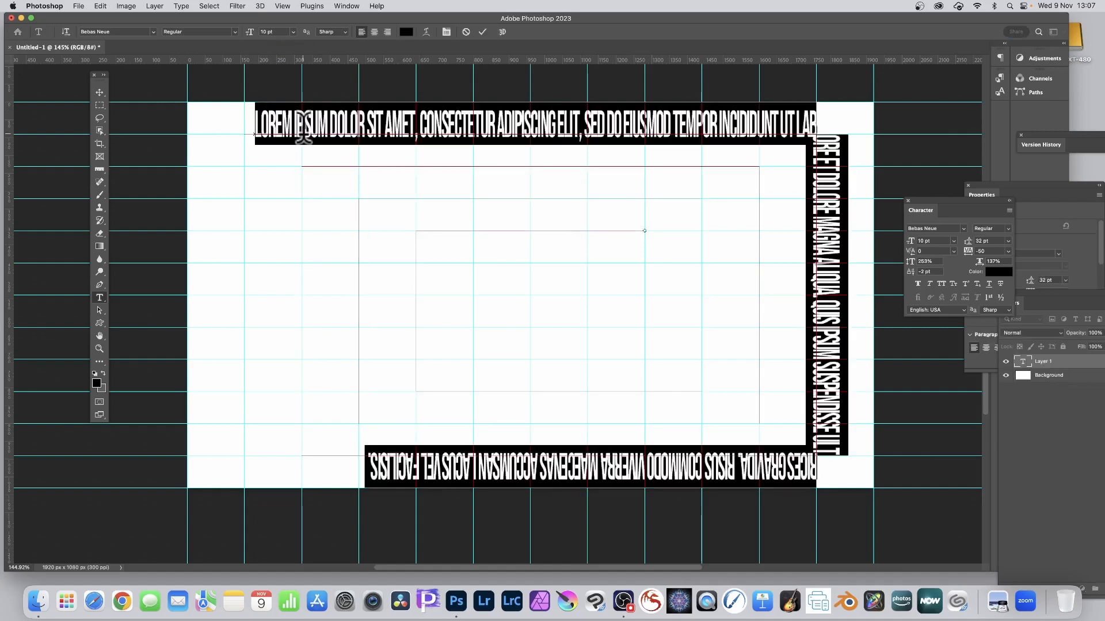
# Append random filler letters after the placeholder text so it runs along the inner turns onto the spiral's third top segment
pyautogui.click(364, 450)
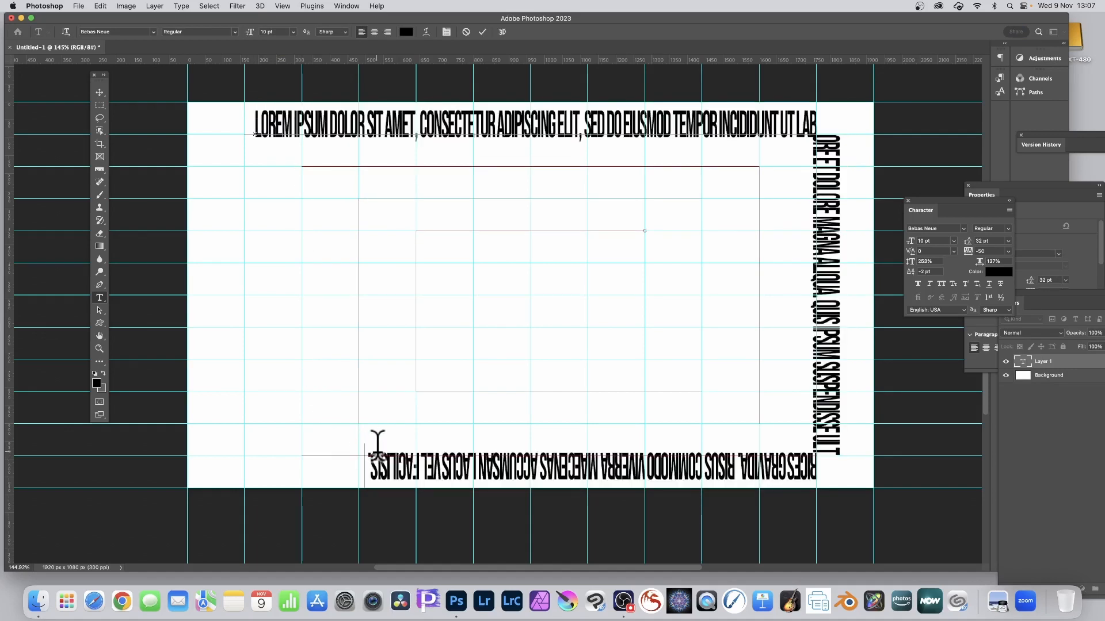
pyautogui.write('ddshhdshjdshdshjsdjhdsjkdshjkhsdjhdskjdsh')
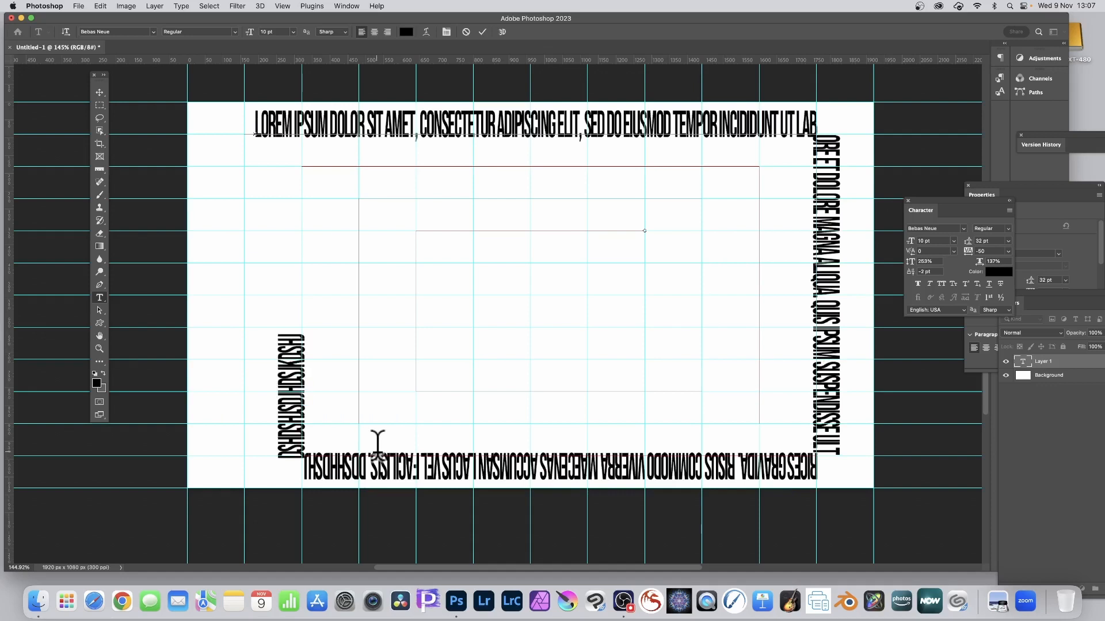
pyautogui.write('hsdjkhsdjkdhsdhjhdshkjsdhkdshsdhbsdhjd')
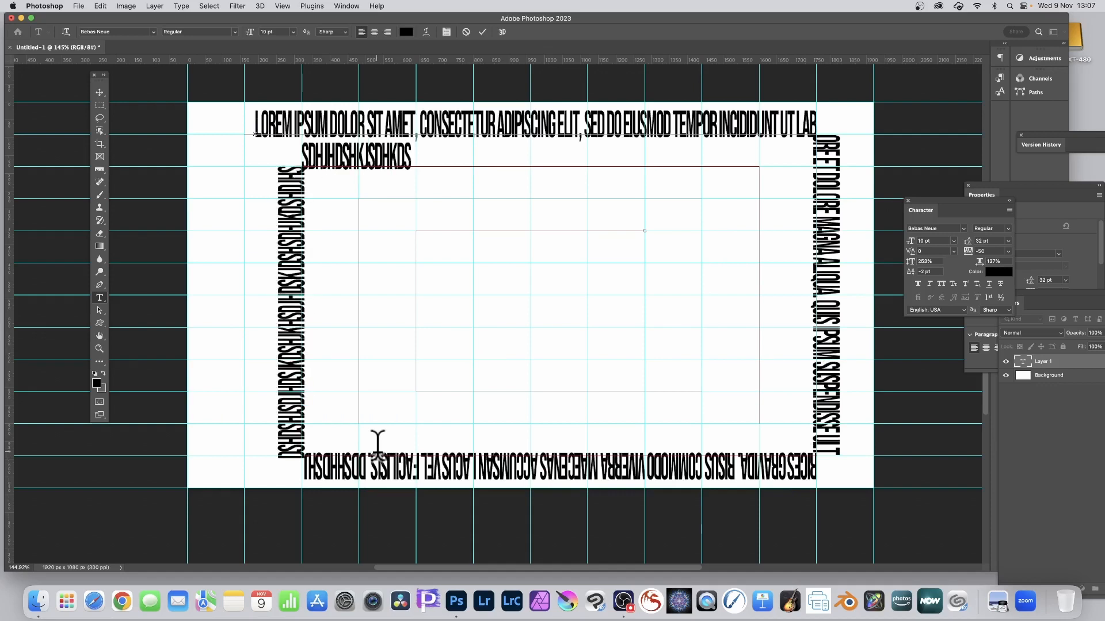
pyautogui.write('hsjkdshkjsdhkjdhsjsdhjkdshjkshdkjhdsk')
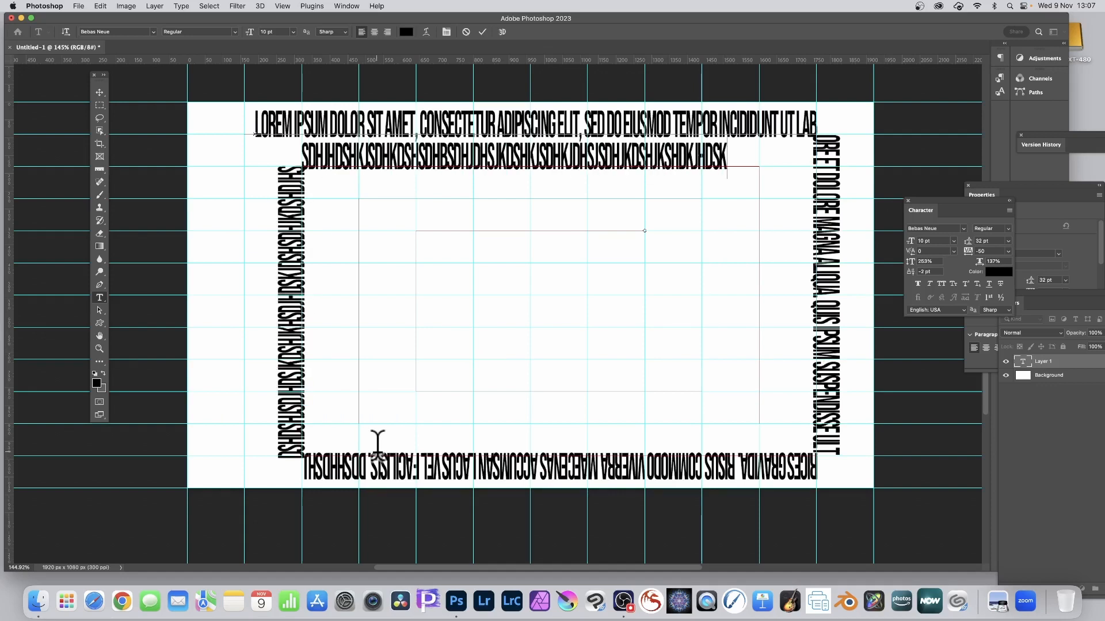
pyautogui.write('shhj')
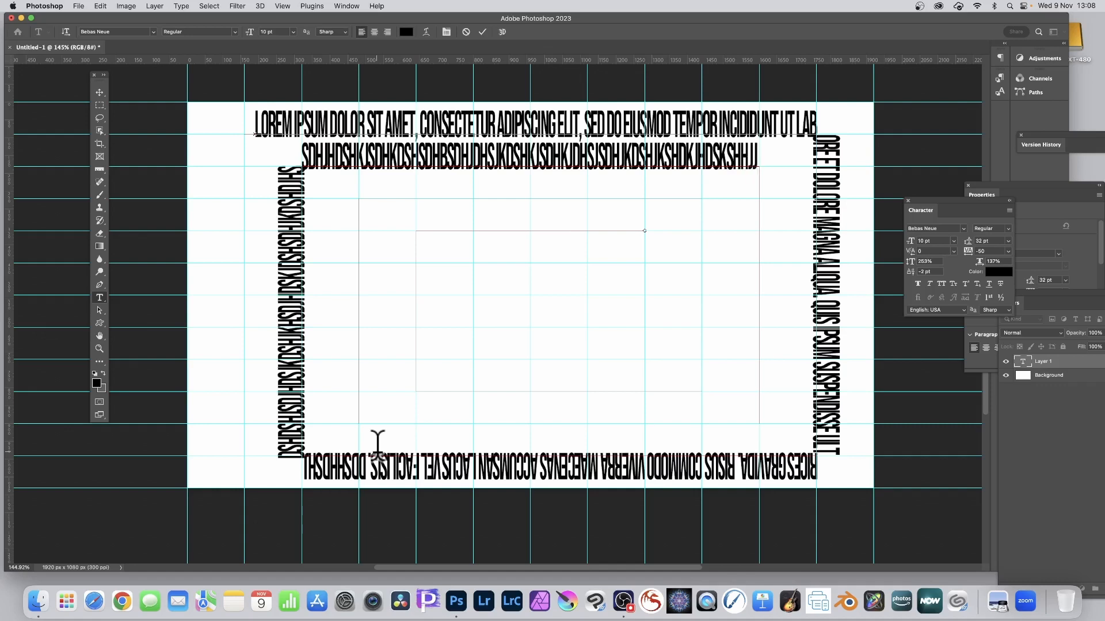
pyautogui.write('hj')
pyautogui.write('dshjgsgdsghjgsadgsahjsaghjsdghjsdaggsjg')
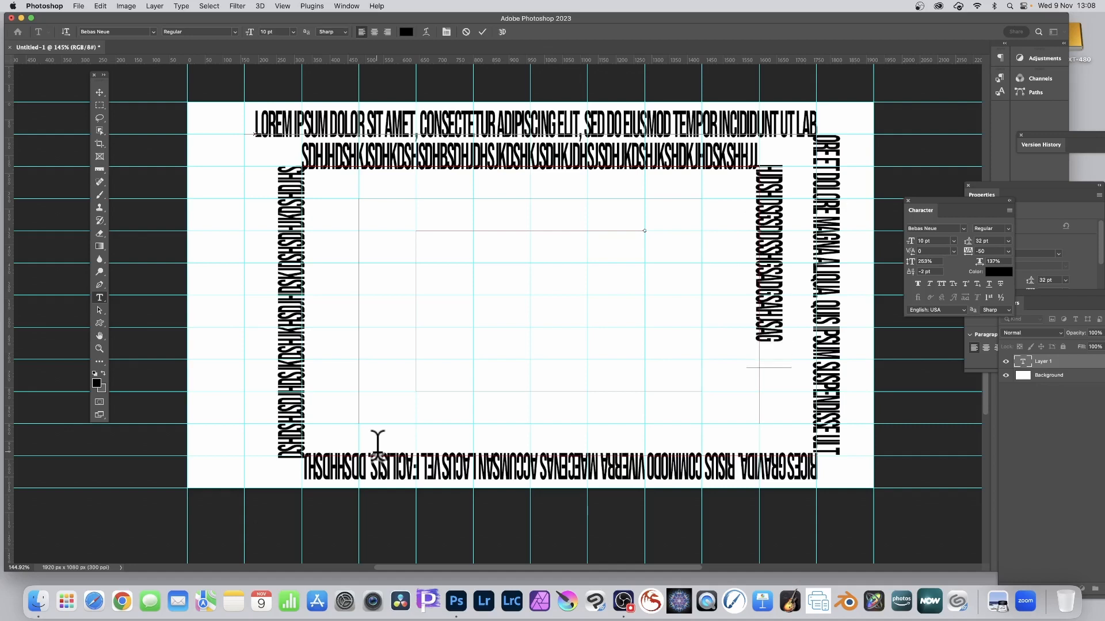
pyautogui.write('gsdsgsdjhsdghsjghgahjghgahjgghjhaga')
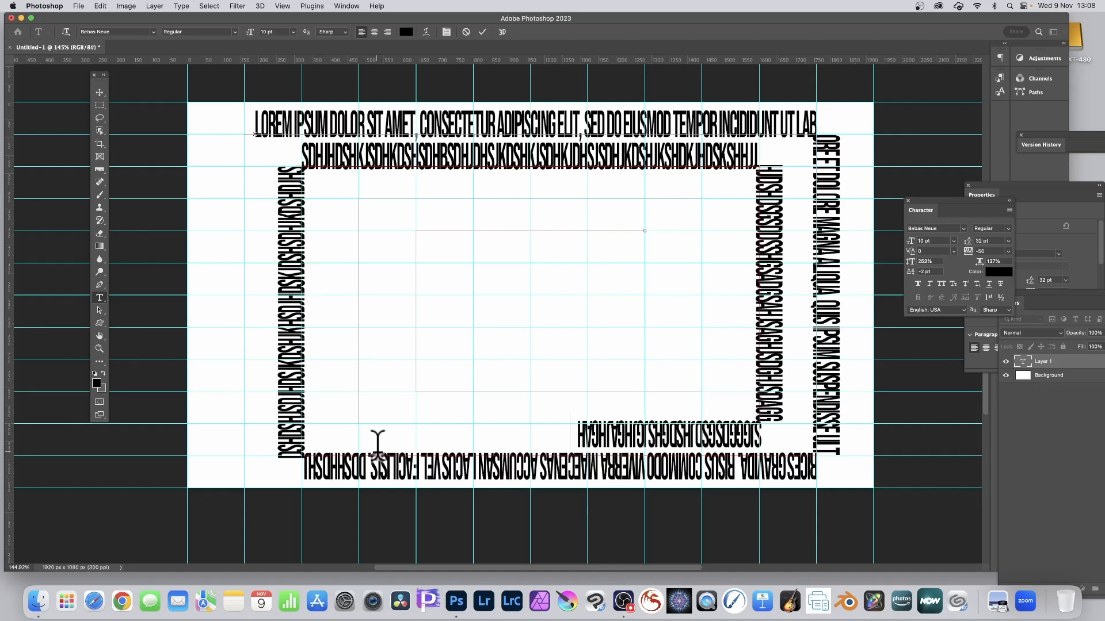
pyautogui.write('jhgagjhgdhghgjshgjhgjhghgh')
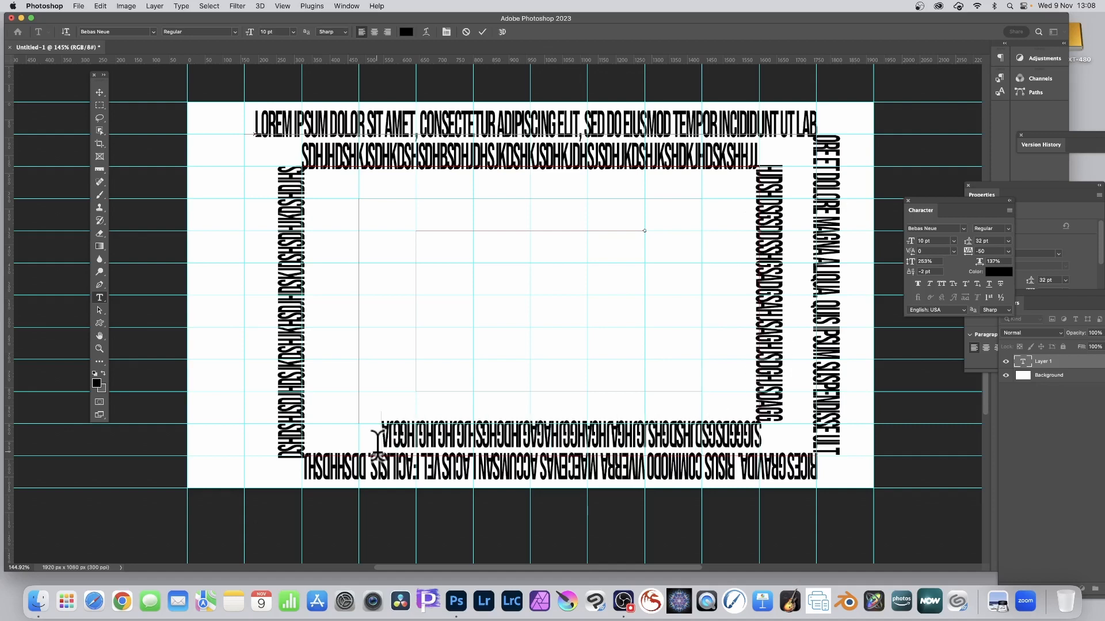
pyautogui.write('gdghgjghgdggdjdgsjhgsagsdhjgdshjgsd')
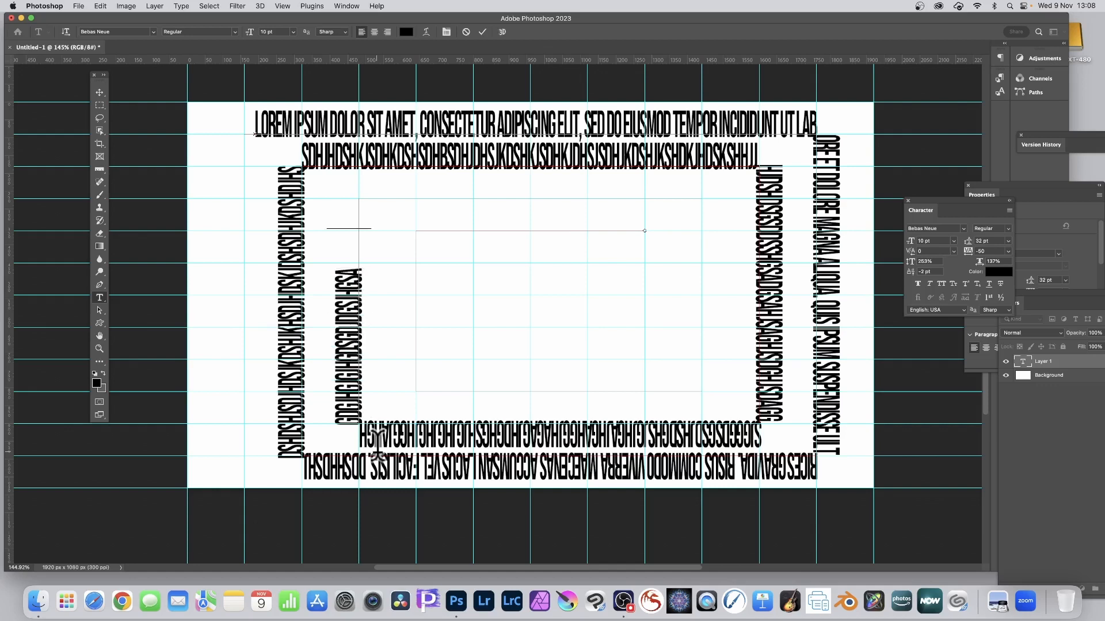
pyautogui.write('gjgjhg')
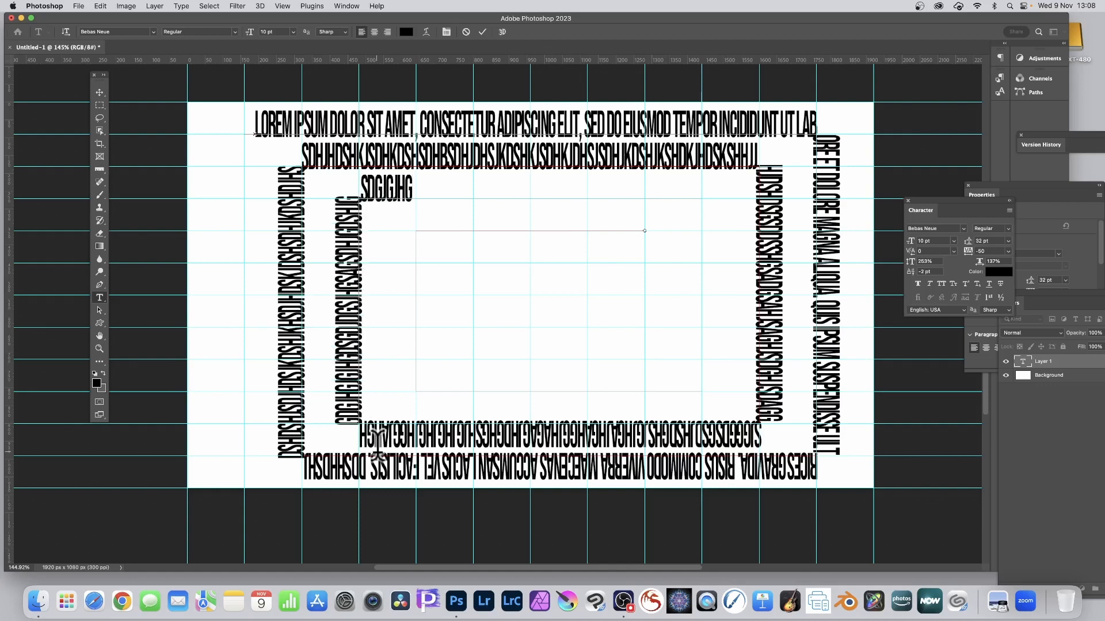
pyautogui.write('shasjhjhdjshsdhshdasjh')
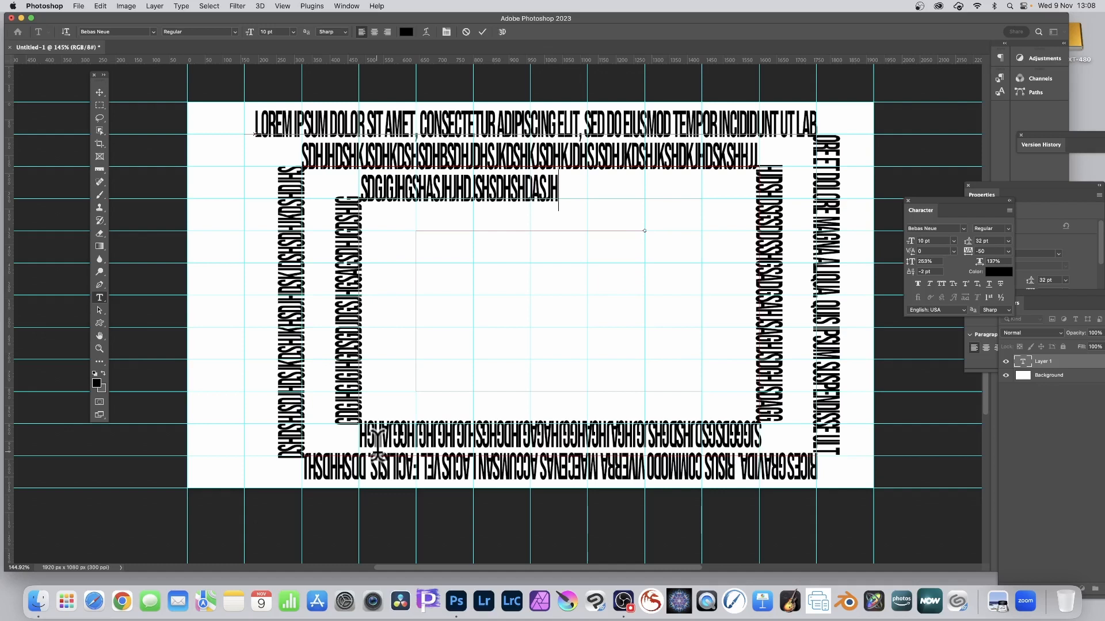
# Change the font of a stretch of letters in the spiral's second top line to Arial Black
pyautogui.moveTo(520, 152); pyautogui.dragTo(350, 151)
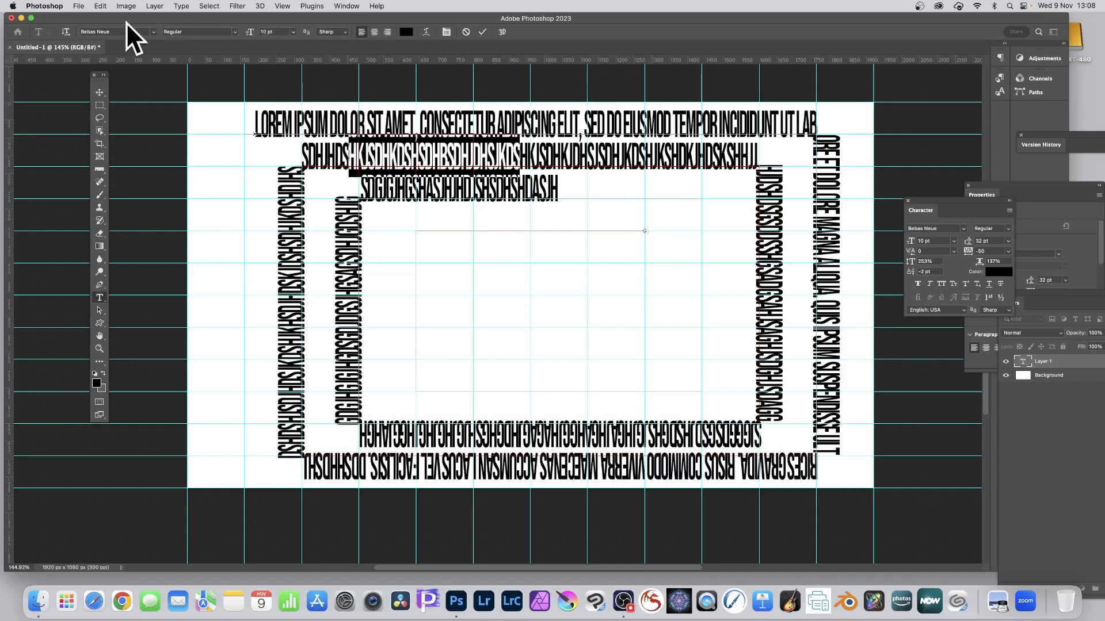
pyautogui.click(236, 32)
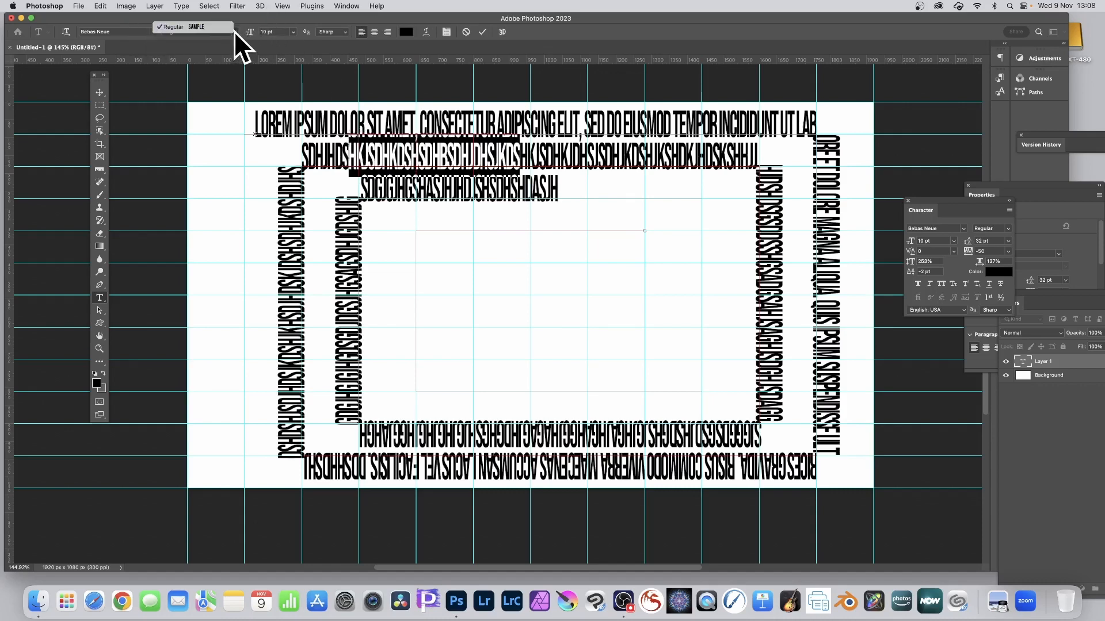
pyautogui.click(128, 28)
pyautogui.click(151, 29)
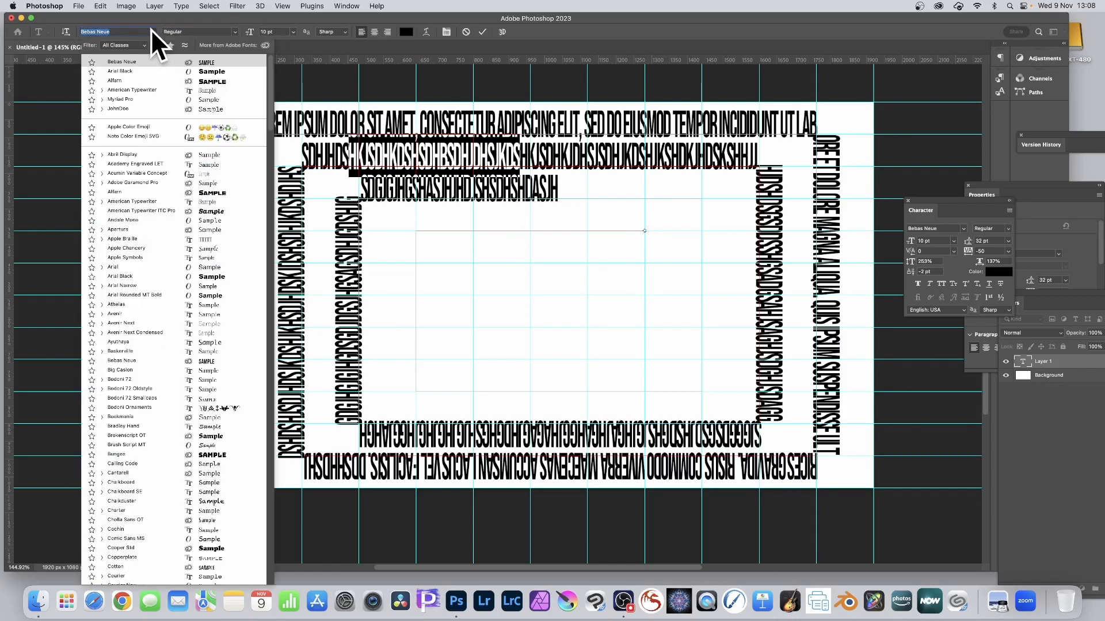
pyautogui.click(123, 70)
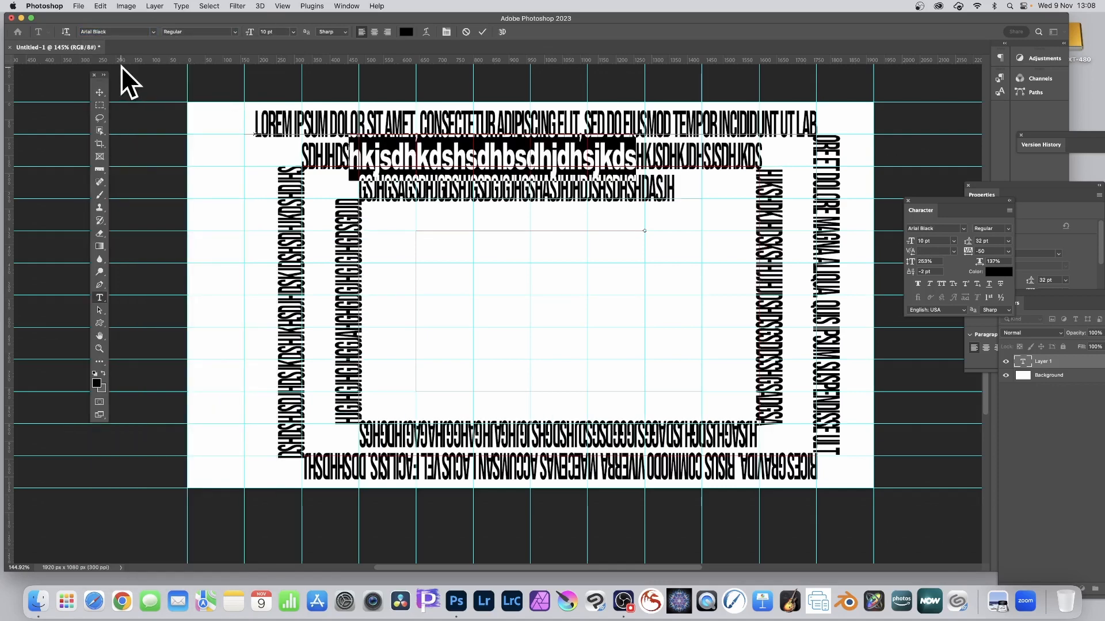
# Set the colour of the selected letters in the spiral's second top line to red (ff0909)
pyautogui.click(406, 31)
pyautogui.click(366, 173)
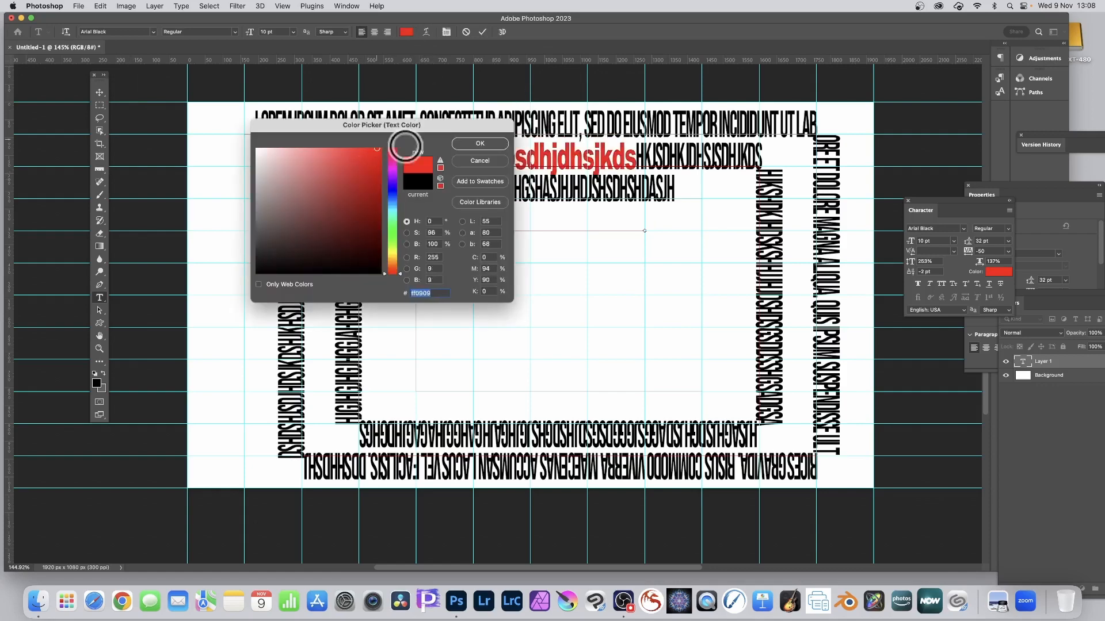
pyautogui.click(469, 142)
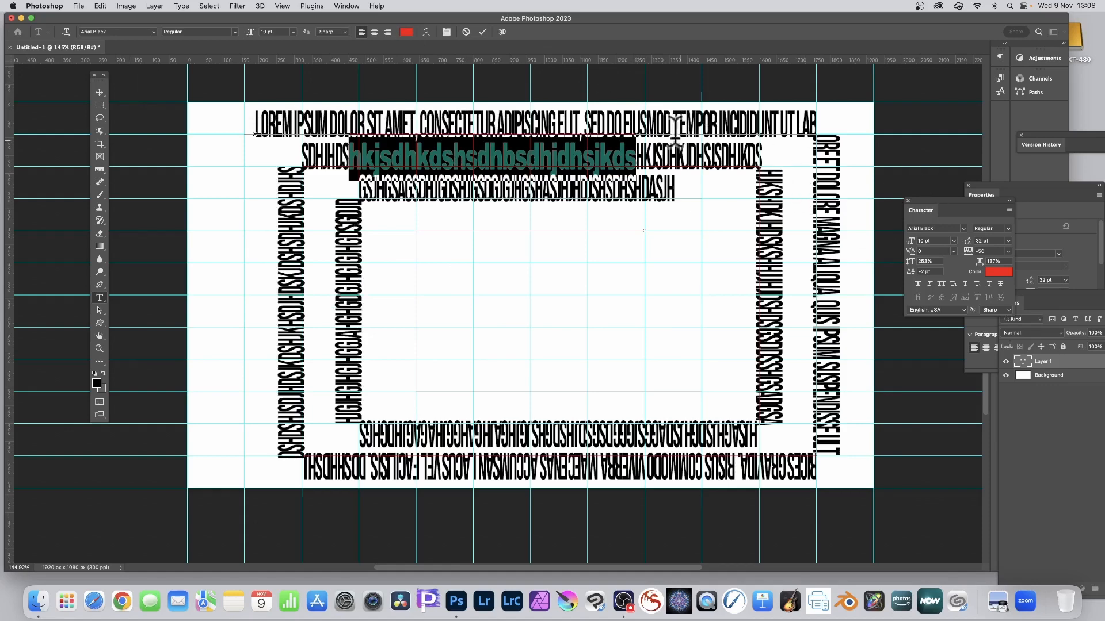
# Set the text from "od tempor" to the end of the spiral to Arial Black at 11 pt
pyautogui.moveTo(656, 120); pyautogui.dragTo(629, 348)
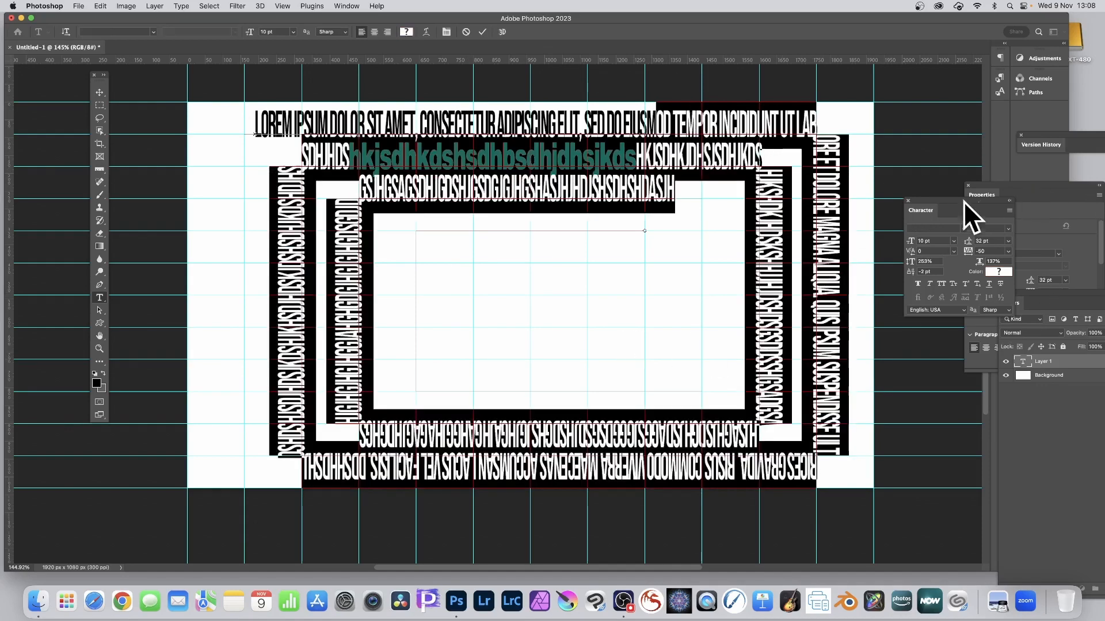
pyautogui.moveTo(947, 200); pyautogui.dragTo(839, 167)
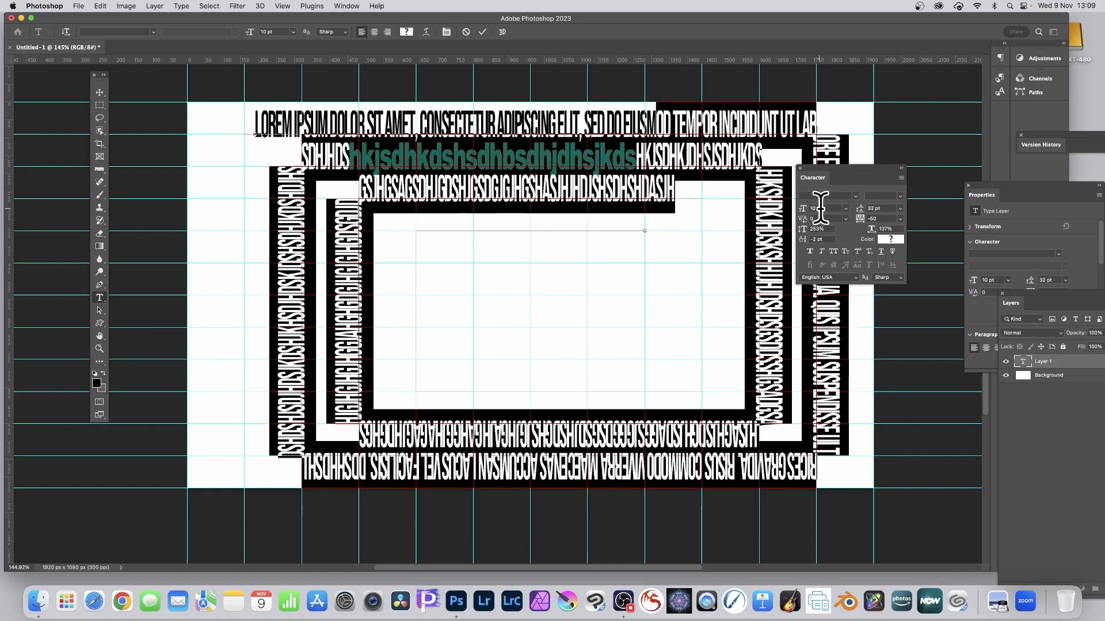
pyautogui.click(857, 194)
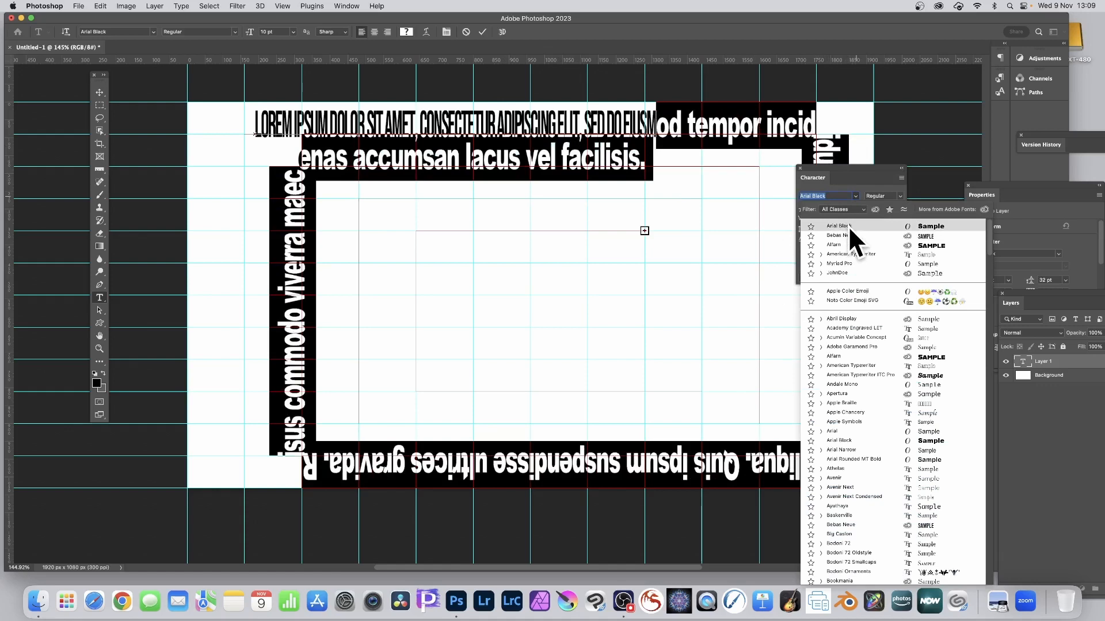
pyautogui.click(848, 225)
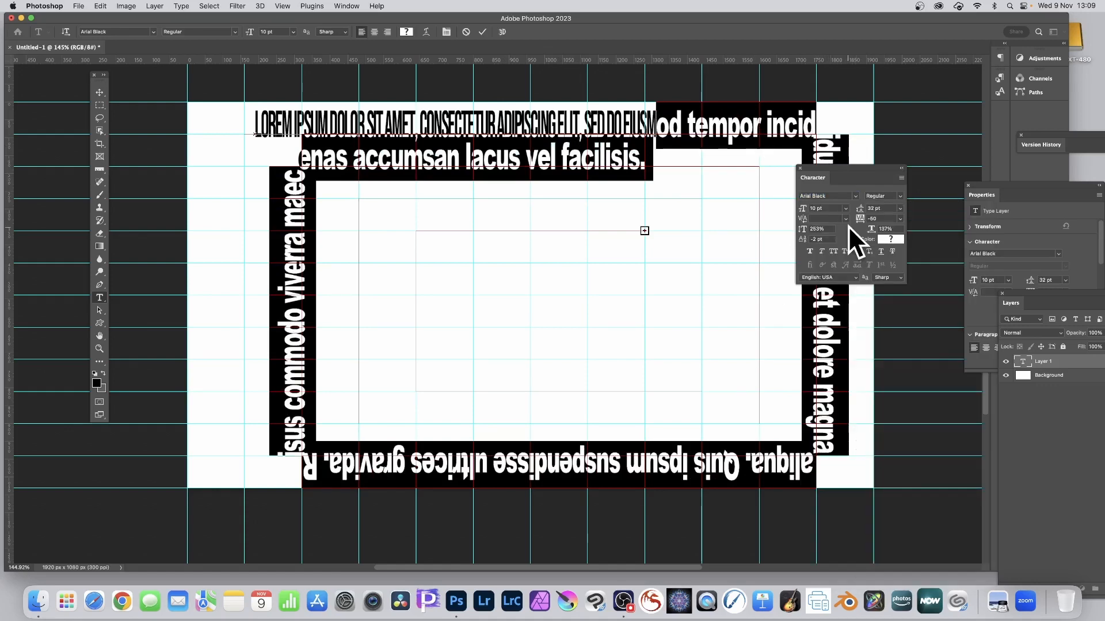
pyautogui.click(846, 209)
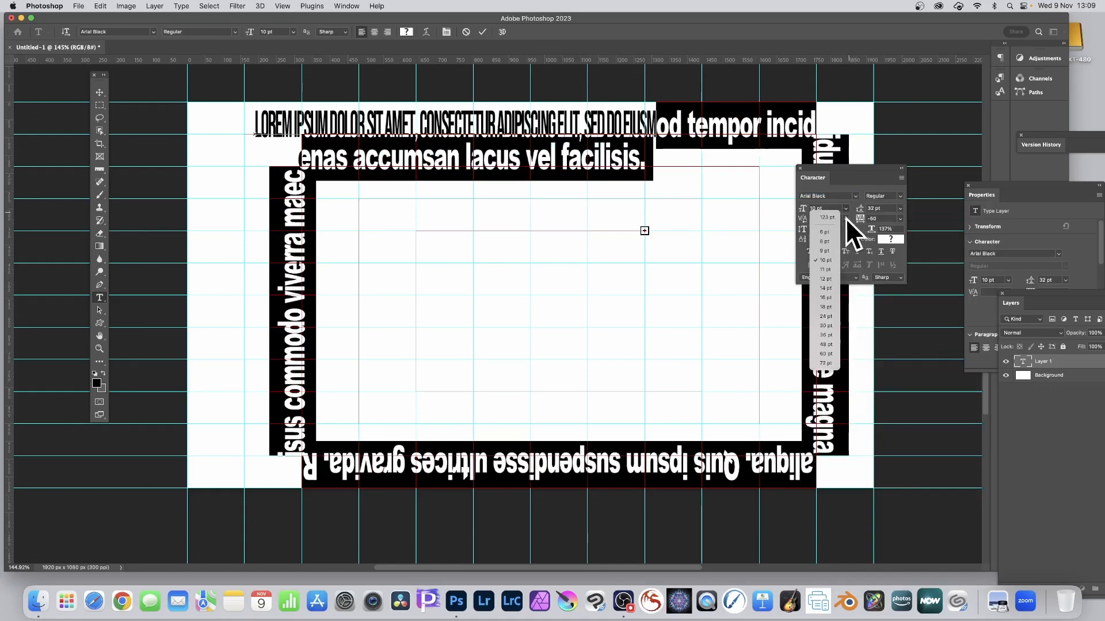
pyautogui.click(826, 268)
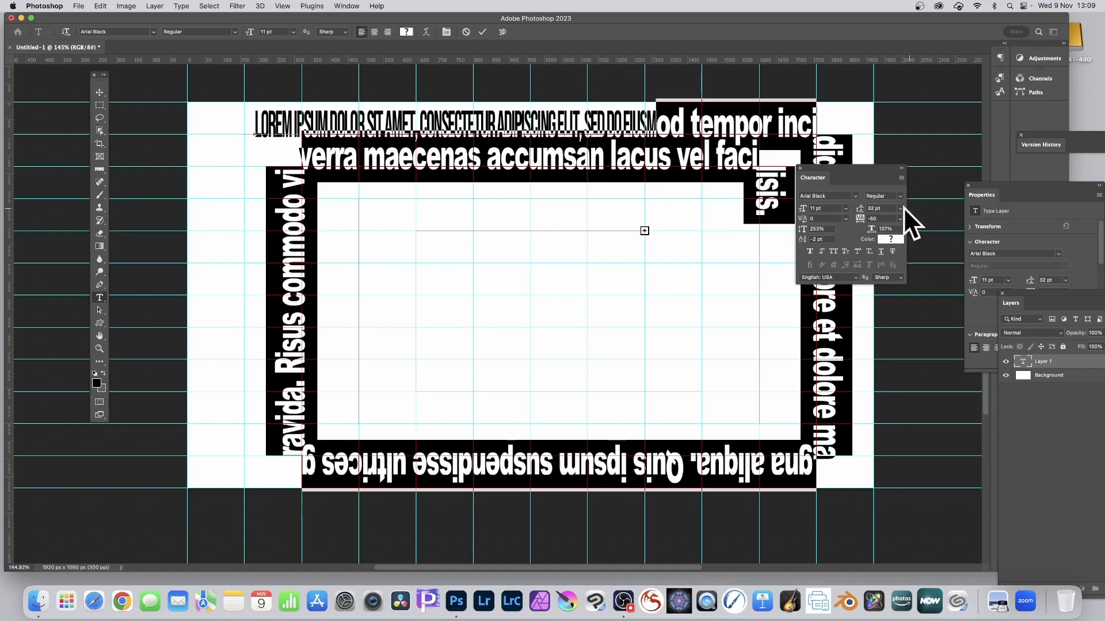
# Set the selected text's leading to 80 pt, tracking to -70 and baseline shift to 1 pt
pyautogui.moveTo(861, 208)
pyautogui.mouseDown()
pyautogui.moveTo(884, 210)
pyautogui.moveTo(860, 223)
pyautogui.mouseUp()
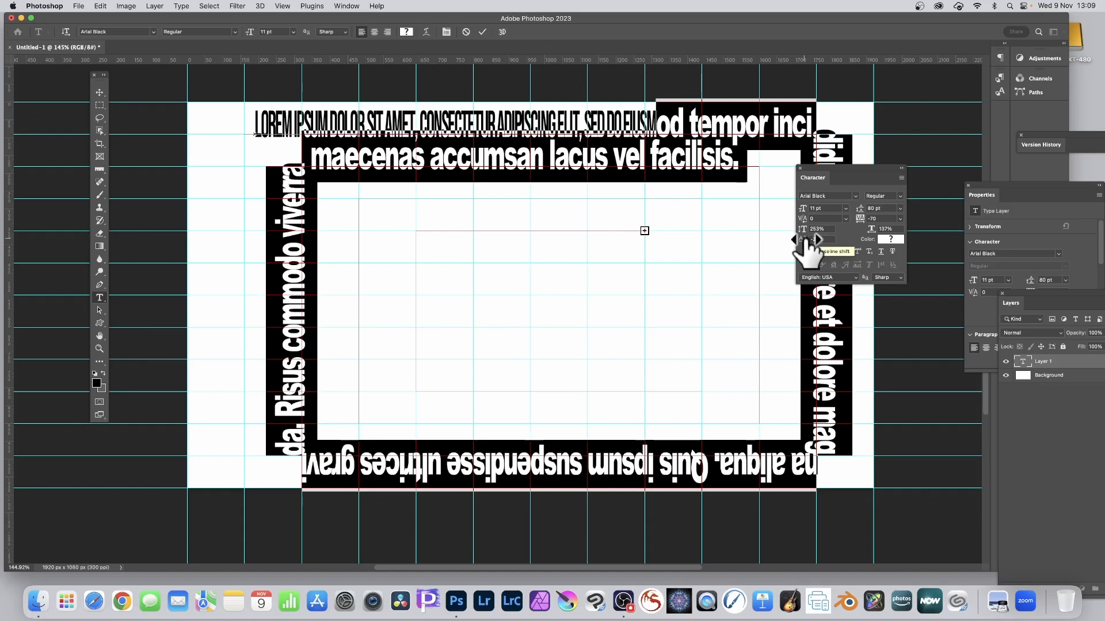
pyautogui.moveTo(805, 240)
pyautogui.mouseDown()
pyautogui.moveTo(823, 240)
pyautogui.moveTo(787, 241)
pyautogui.moveTo(797, 241)
pyautogui.mouseUp()
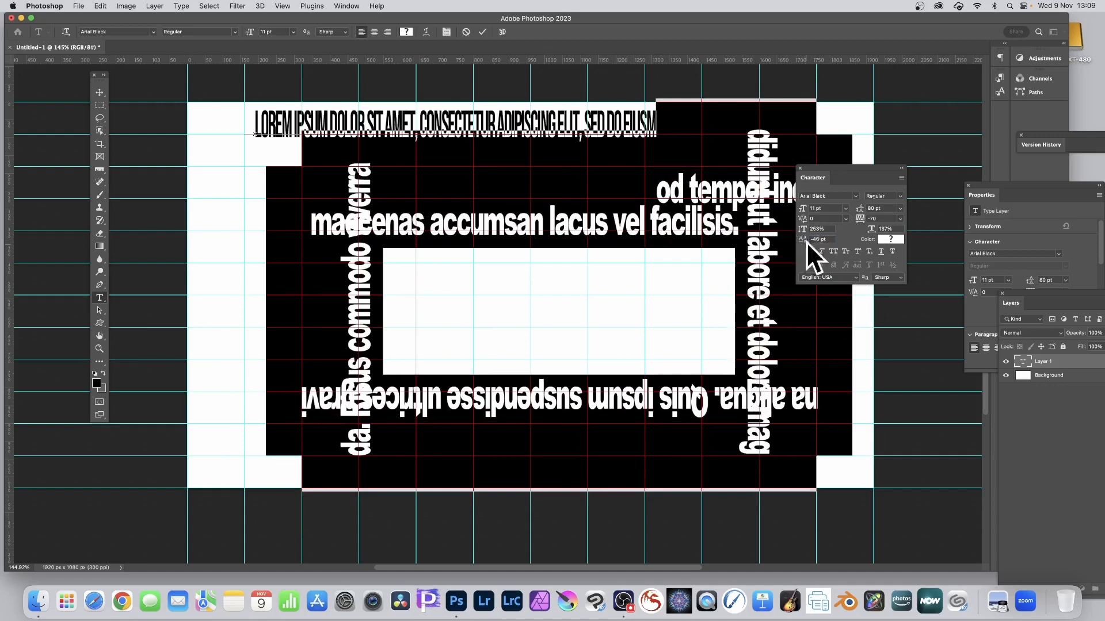
pyautogui.moveTo(808, 240); pyautogui.dragTo(828, 240)
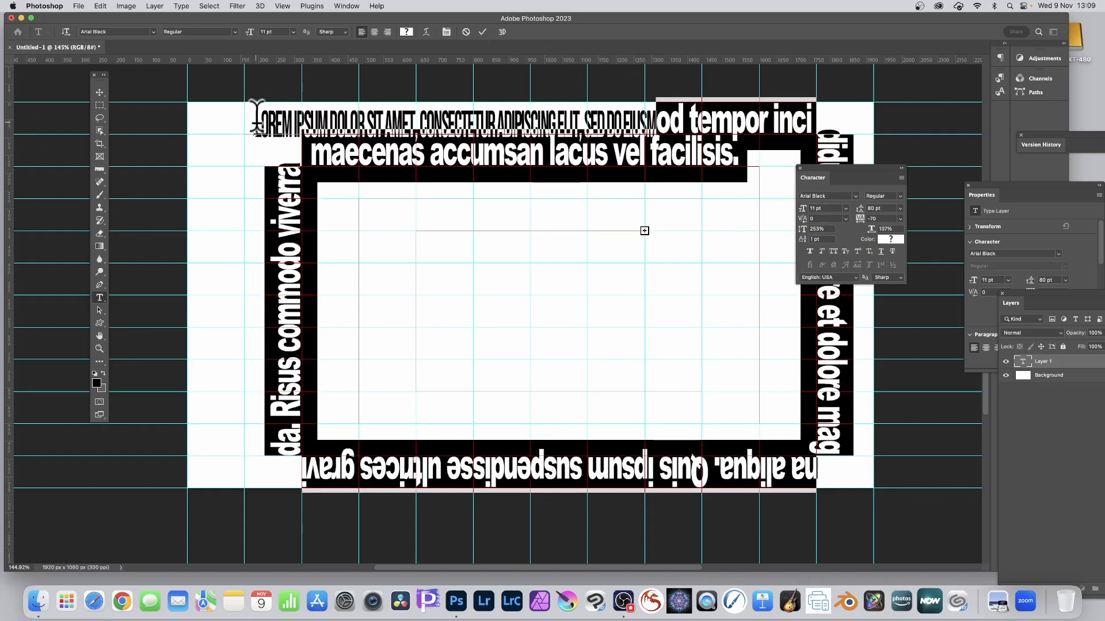
# Select all the text along the spiral and give it a text warp with the Arc style
pyautogui.moveTo(255, 119); pyautogui.dragTo(518, 222)
pyautogui.click(331, 112)
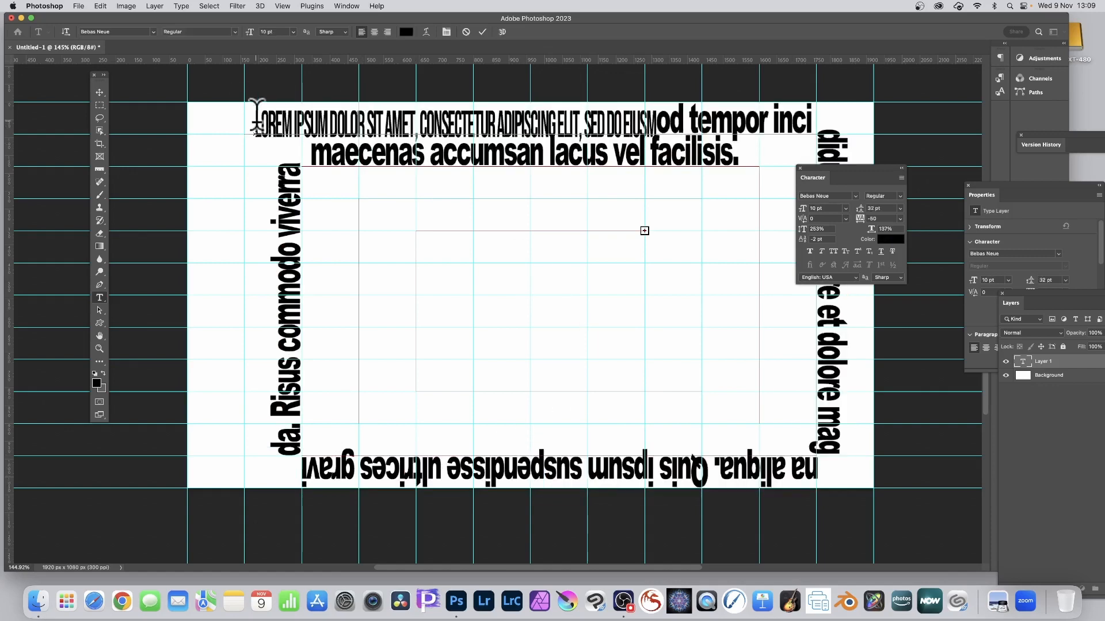
pyautogui.moveTo(254, 116); pyautogui.dragTo(545, 419)
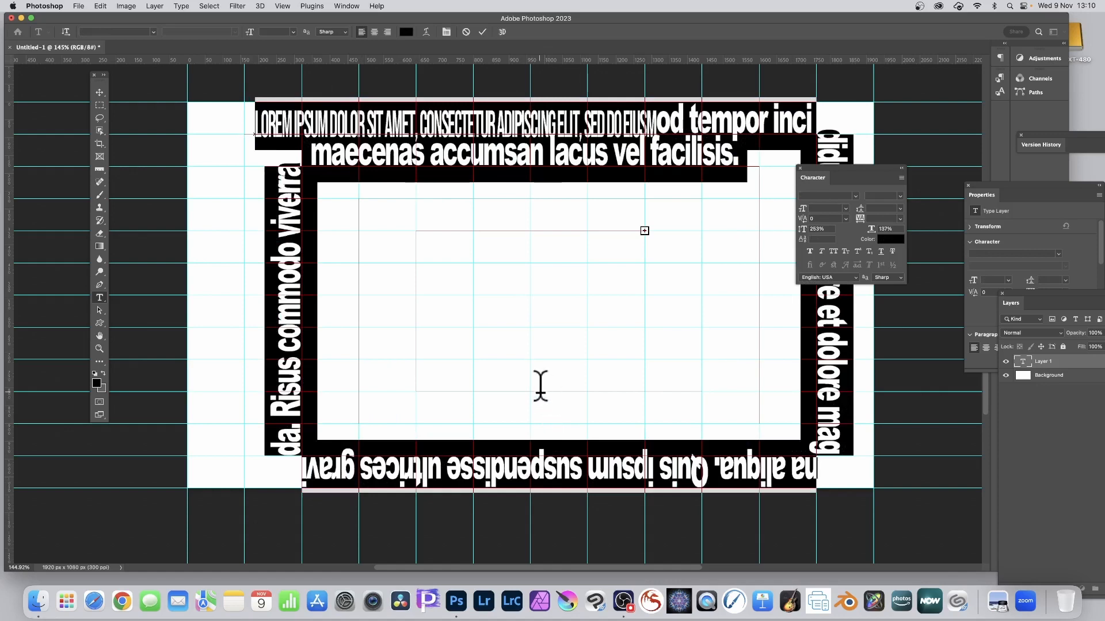
pyautogui.click(427, 32)
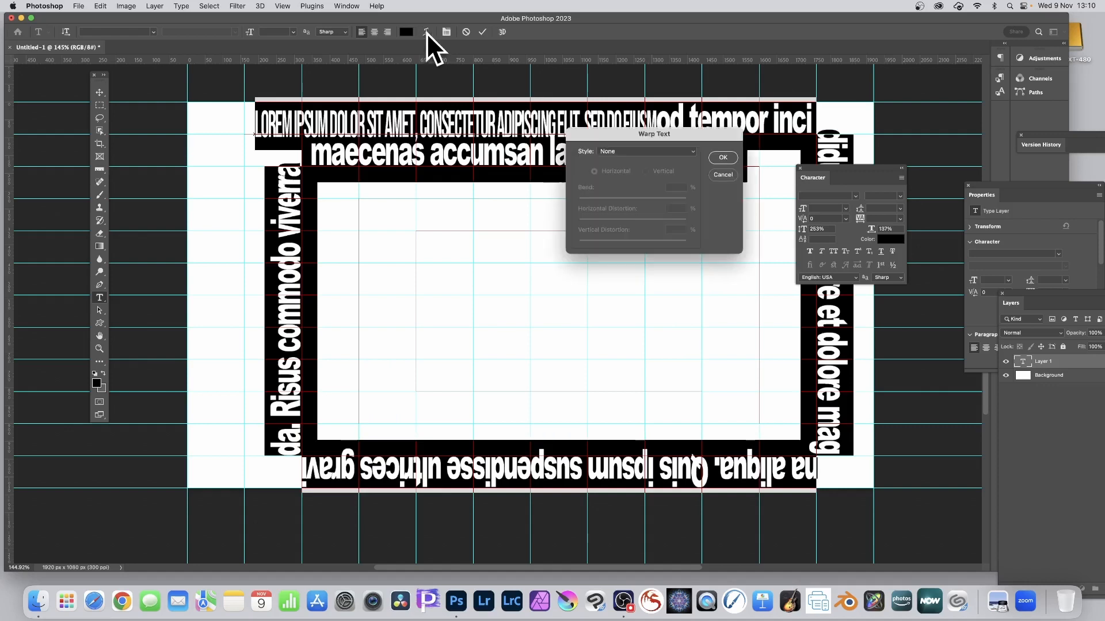
pyautogui.click(621, 149)
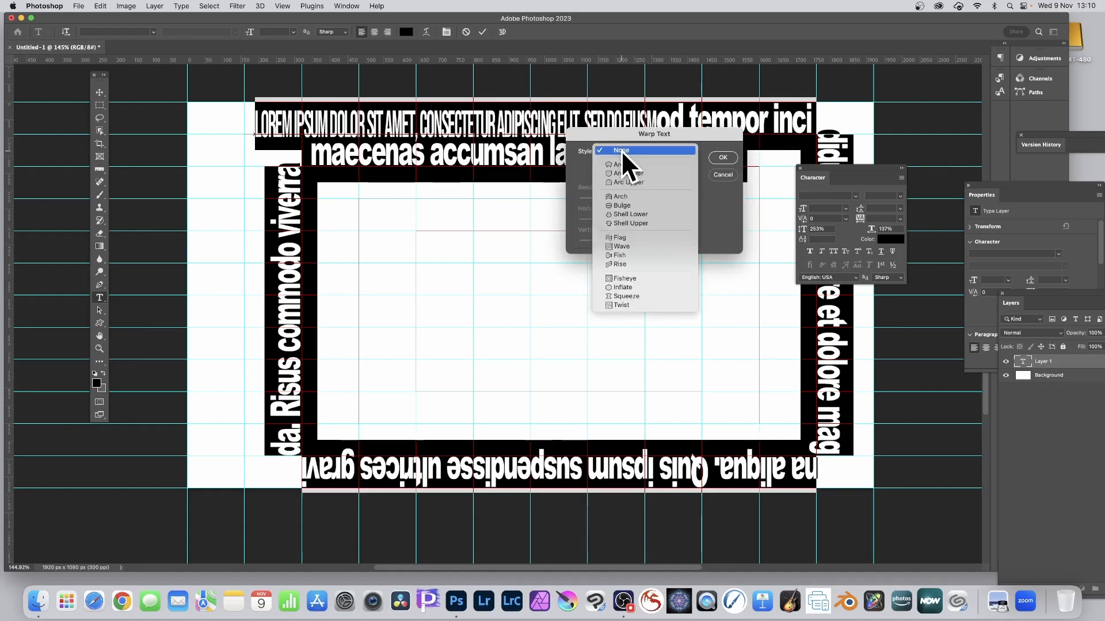
pyautogui.click(622, 164)
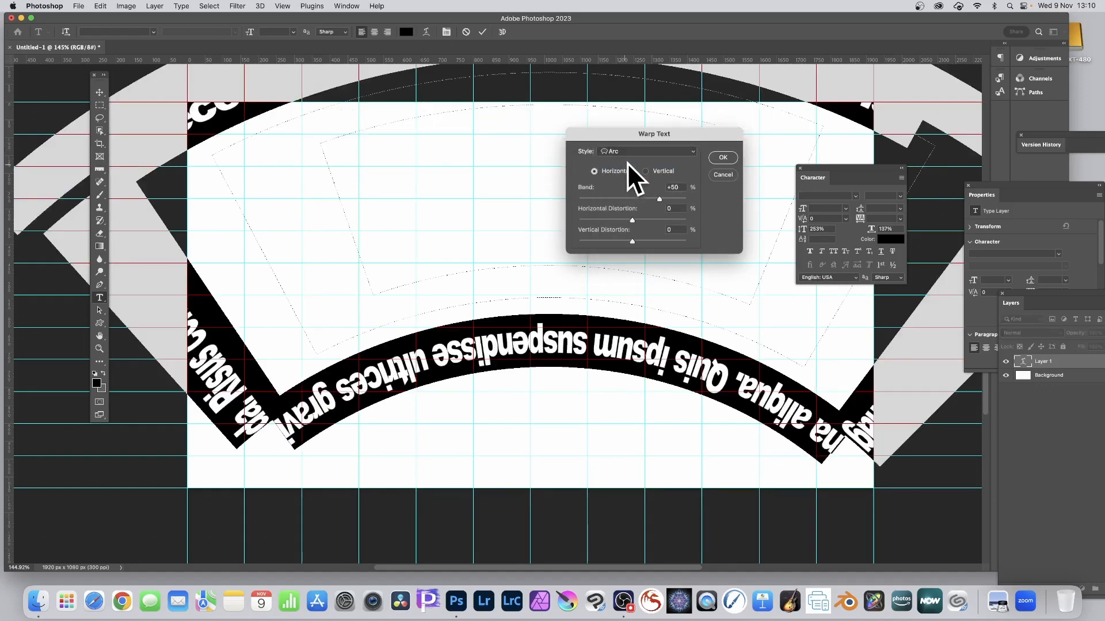
# Try the Arch and Flag warp styles on the spiral text
pyautogui.click(635, 152)
pyautogui.click(631, 180)
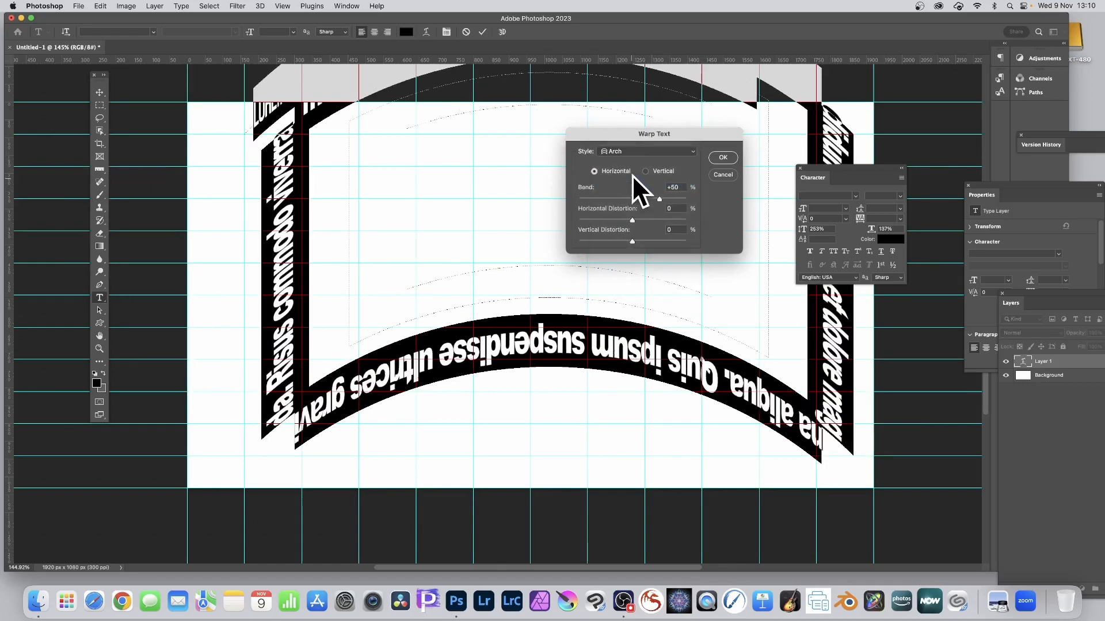
pyautogui.click(633, 151)
pyautogui.click(623, 187)
# Warp the spiral text with the horizontal Bulge style and a bend of -37%
pyautogui.click(629, 152)
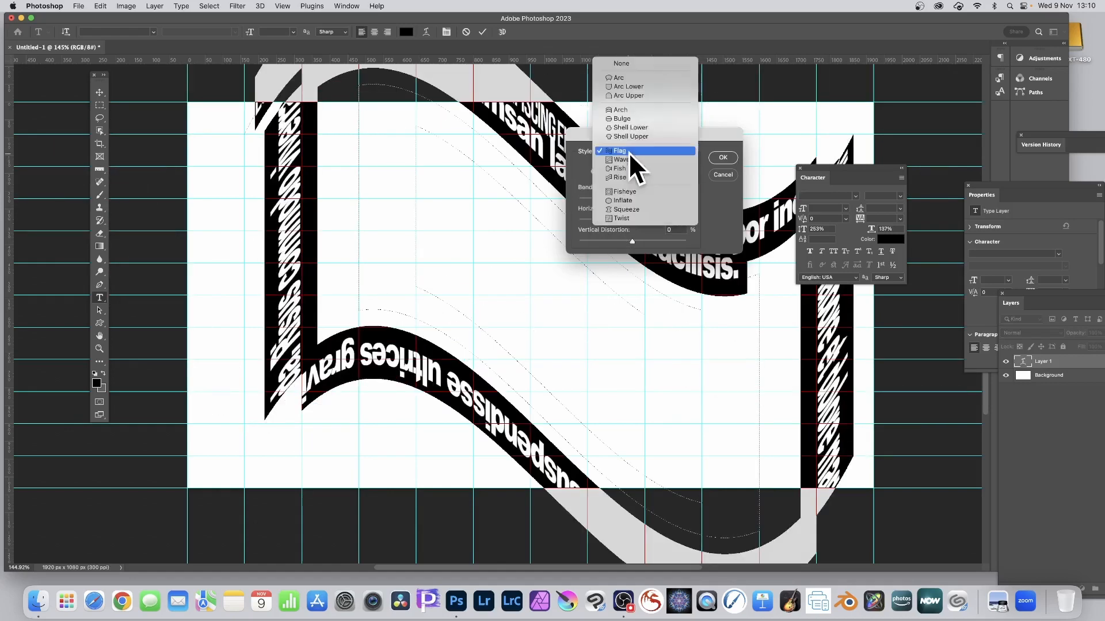
pyautogui.click(634, 118)
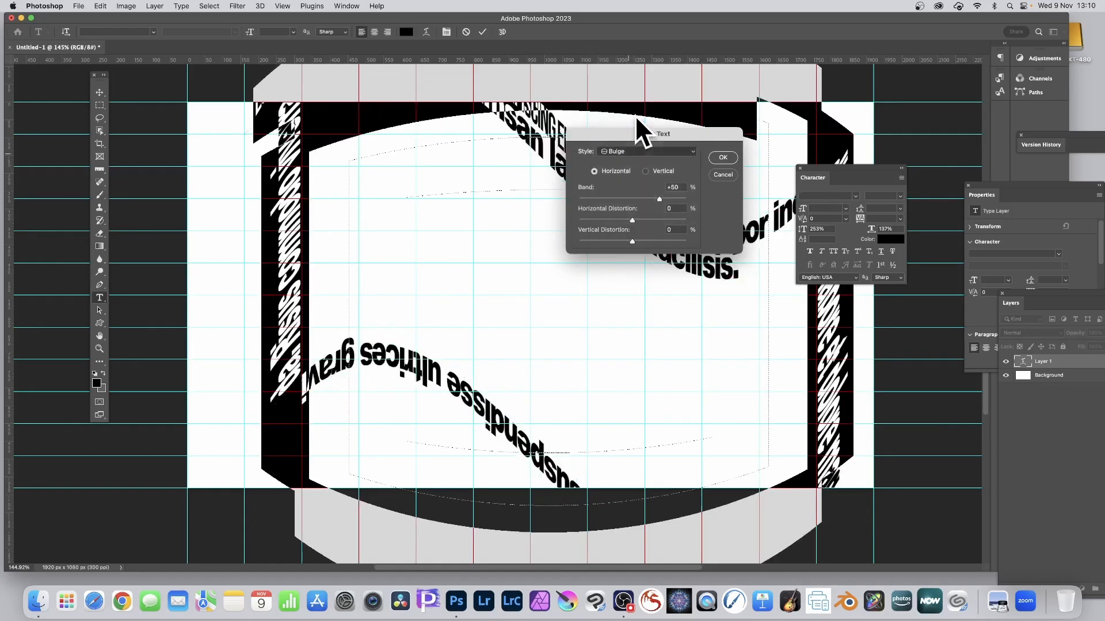
pyautogui.moveTo(660, 199); pyautogui.dragTo(609, 198)
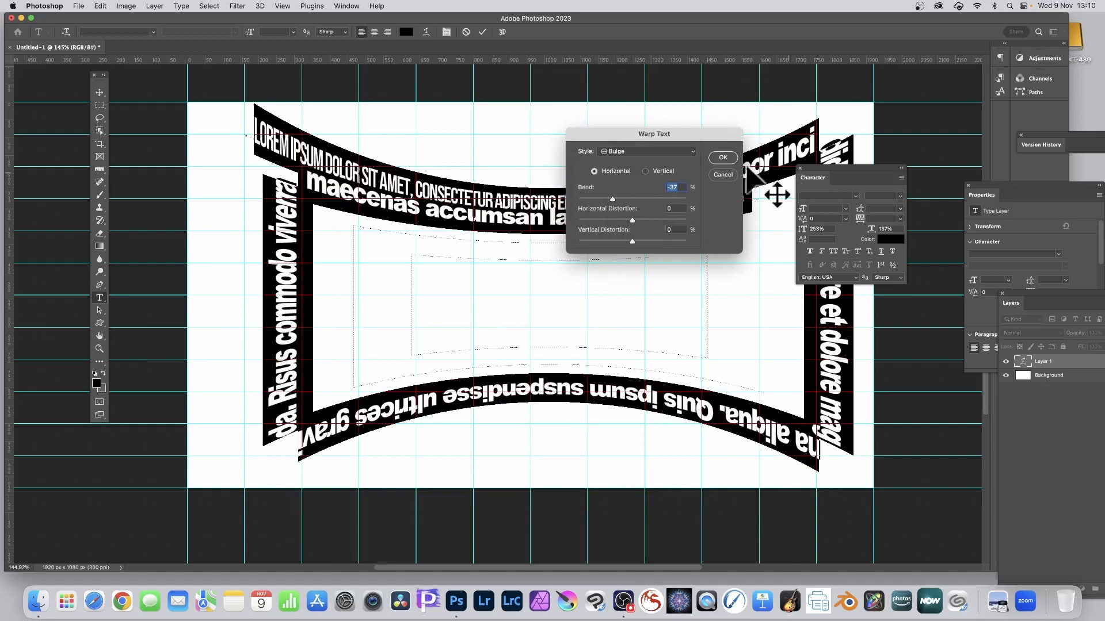
pyautogui.click(722, 158)
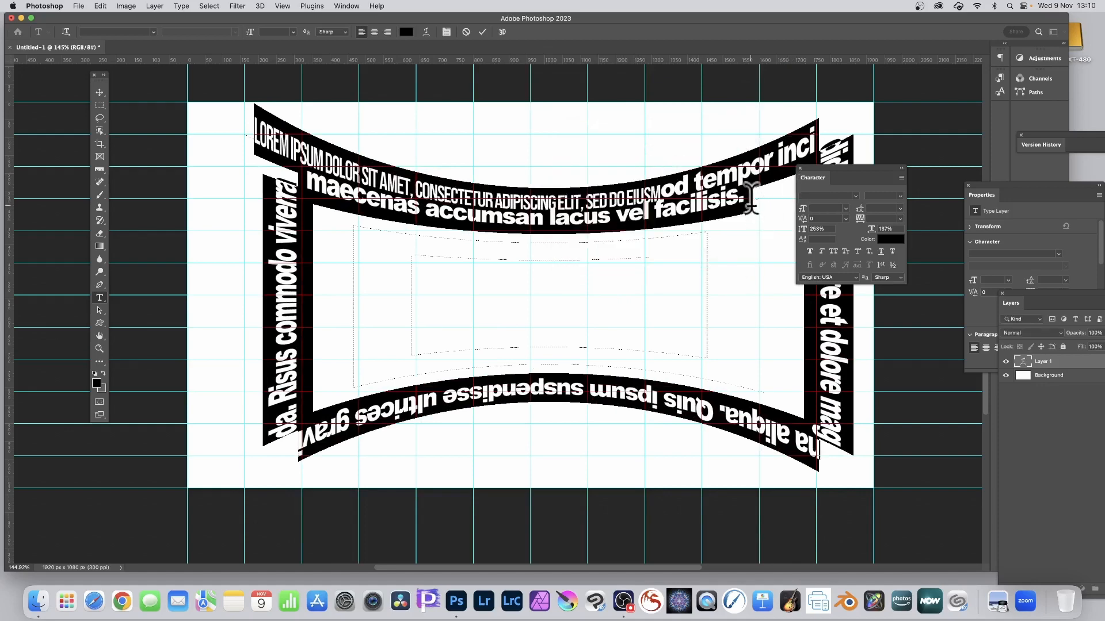
# Append random filler letters after "facilisis." so the text runs around the warped spiral's inner turns to the innermost bottom segment
pyautogui.click(778, 193)
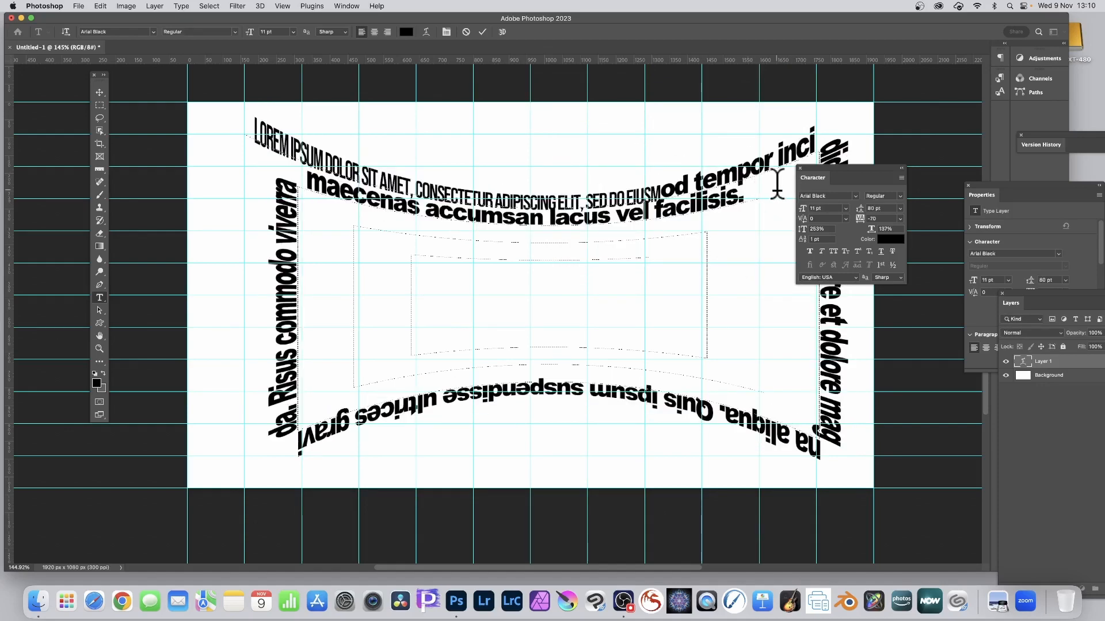
pyautogui.write('sdjhdshdsjhdsjhsajkshjhsjfsjhkdjsdkjhf')
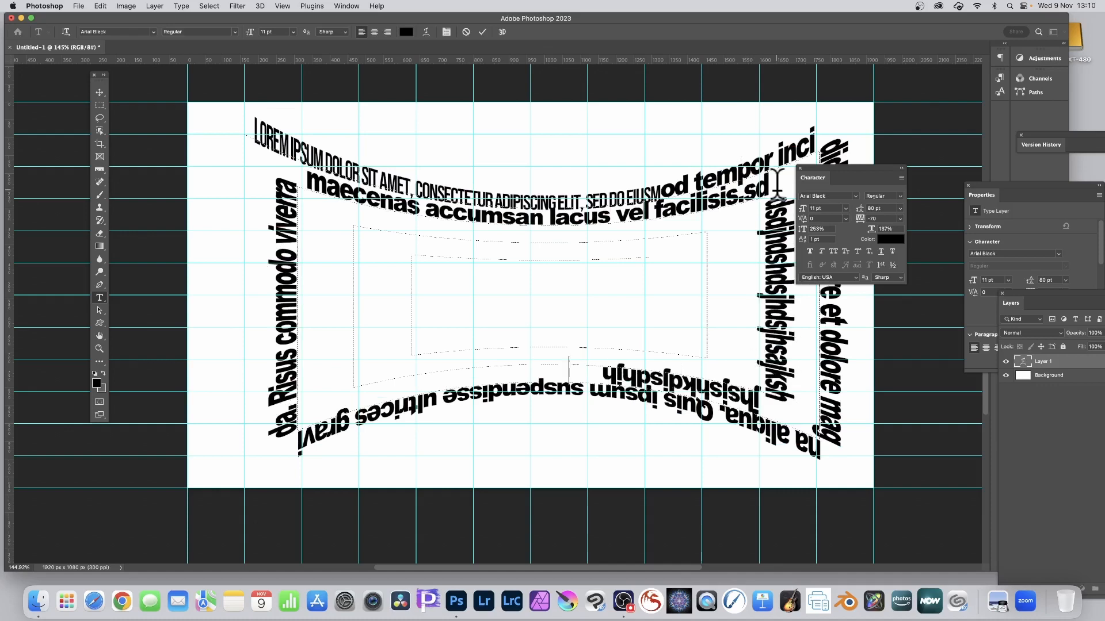
pyautogui.write('sjhjkhkdjkhjkhkjhhkasjhhdahasjhj')
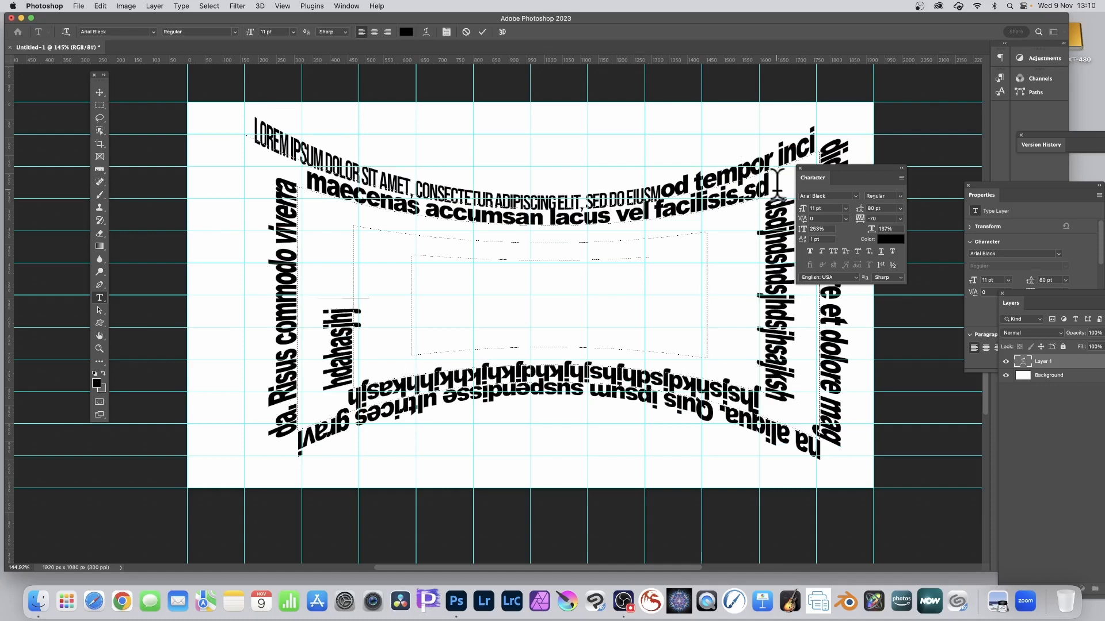
pyautogui.write('hasdjhdkadjhshdjhsdahkjdnjkhajkh')
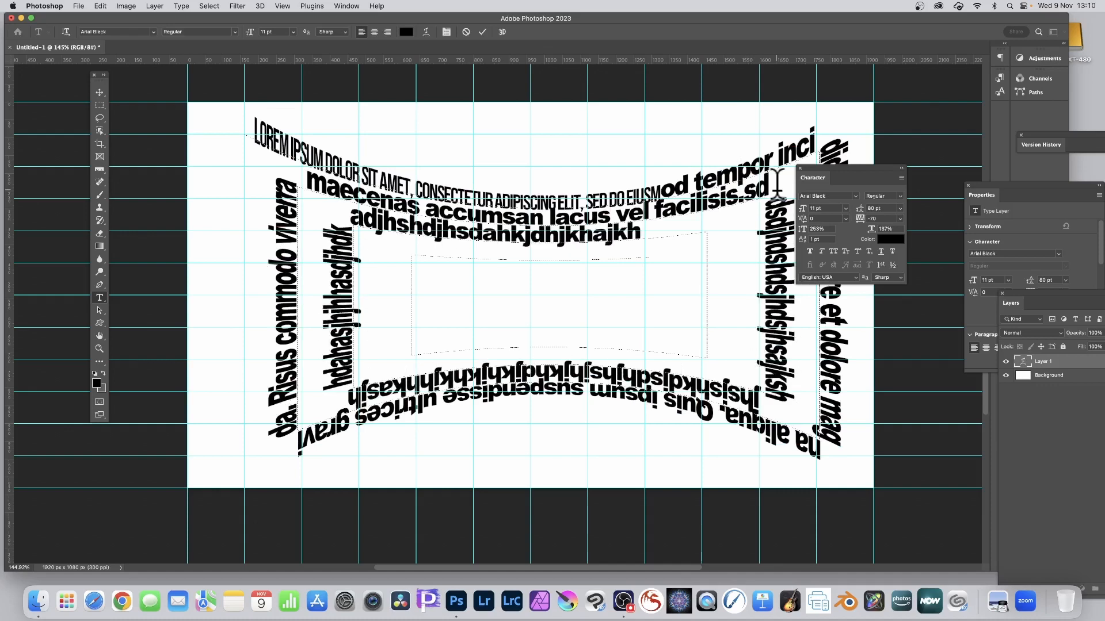
pyautogui.write('dkdhkhaskjhsdajhjhkjhdkjlhskdksdhd')
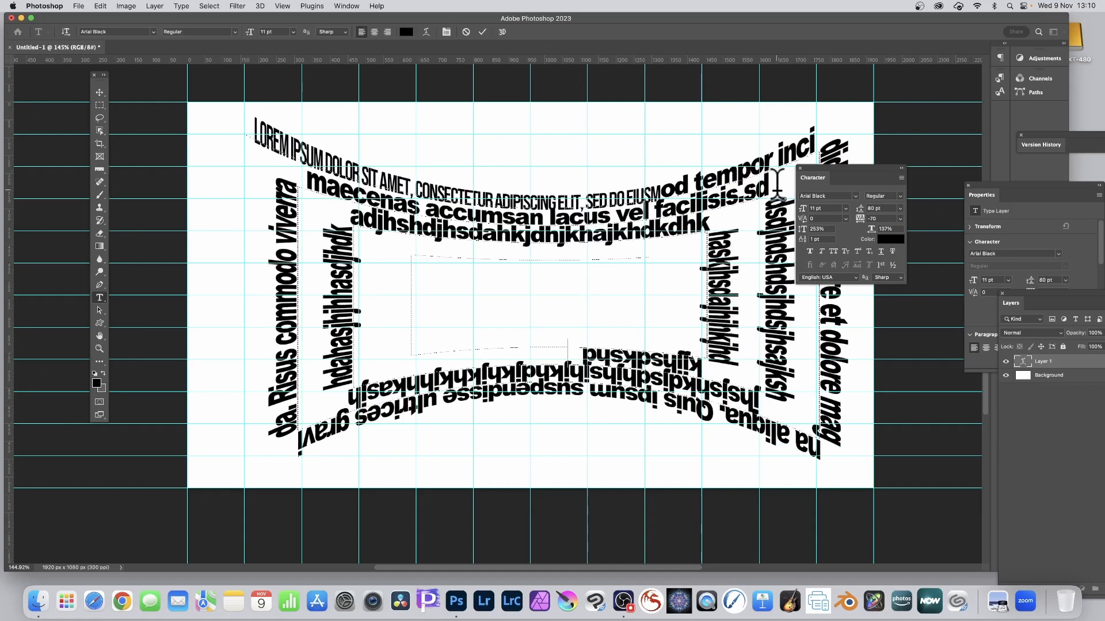
pyautogui.write('dshskjhkjdshjkjlh')
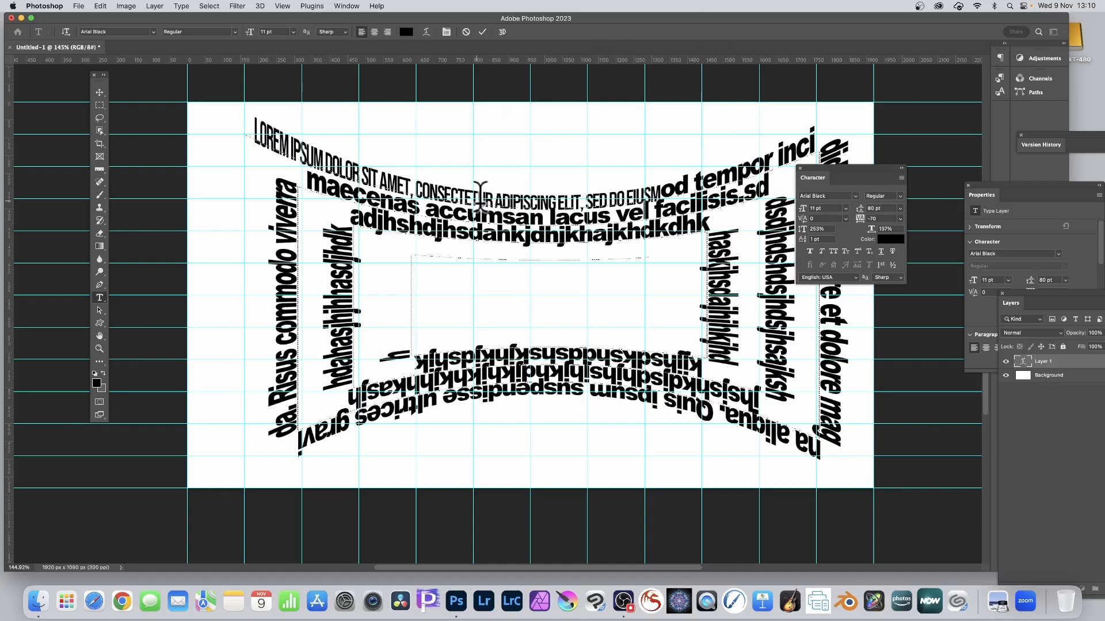
# Colour the letters "msan lacus vel fac" in the second top line red (ff0000) and commit the text edit
pyautogui.moveTo(483, 217); pyautogui.dragTo(676, 207)
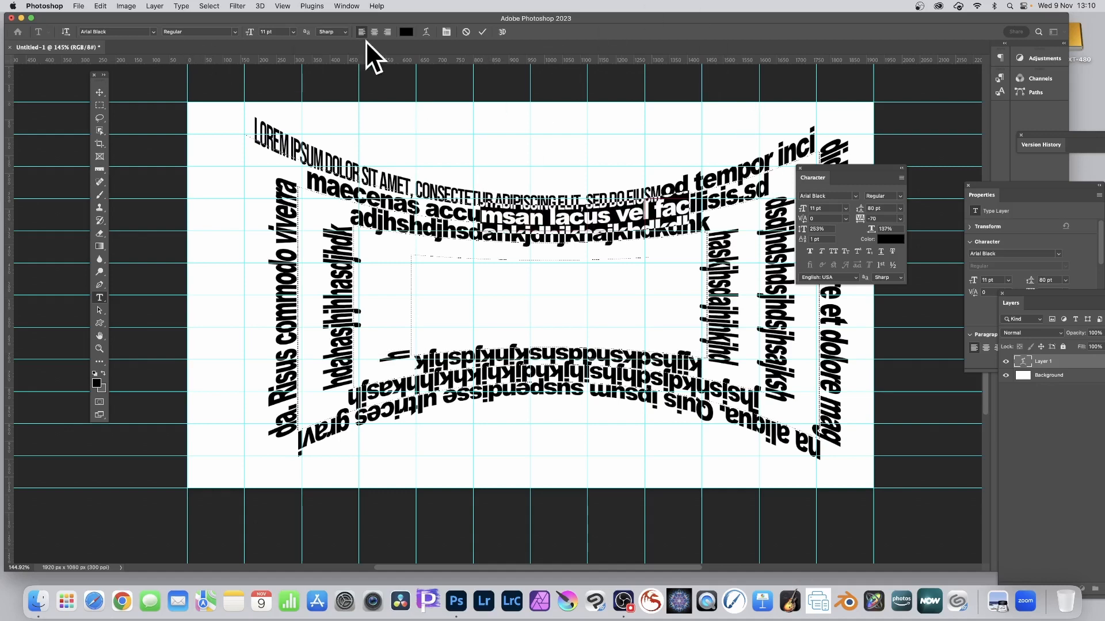
pyautogui.click(407, 31)
pyautogui.click(379, 148)
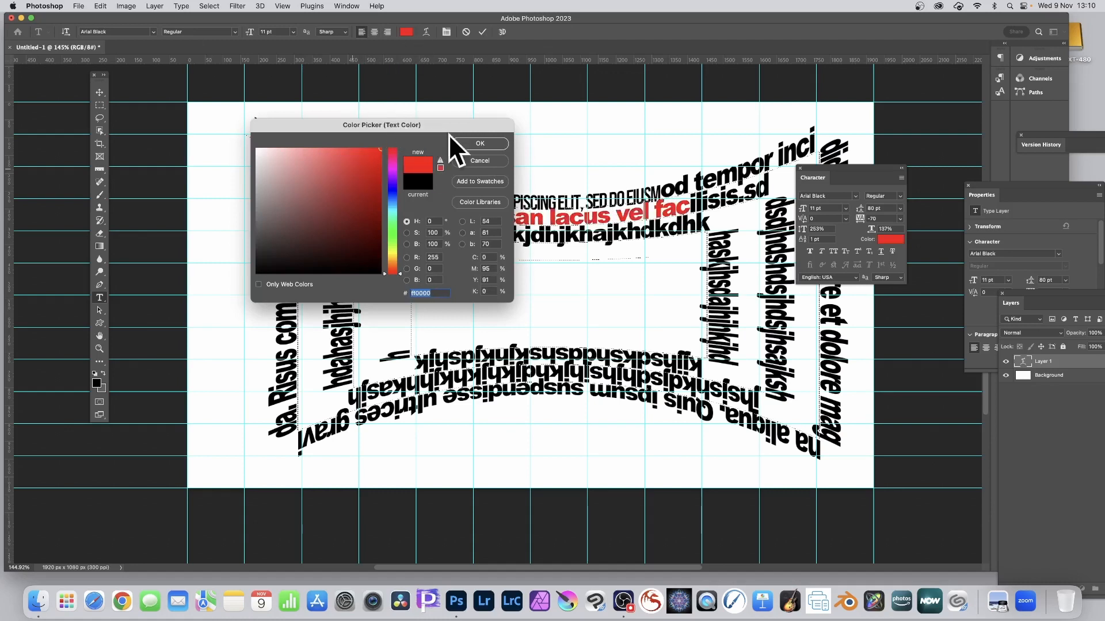
pyautogui.press('Return')
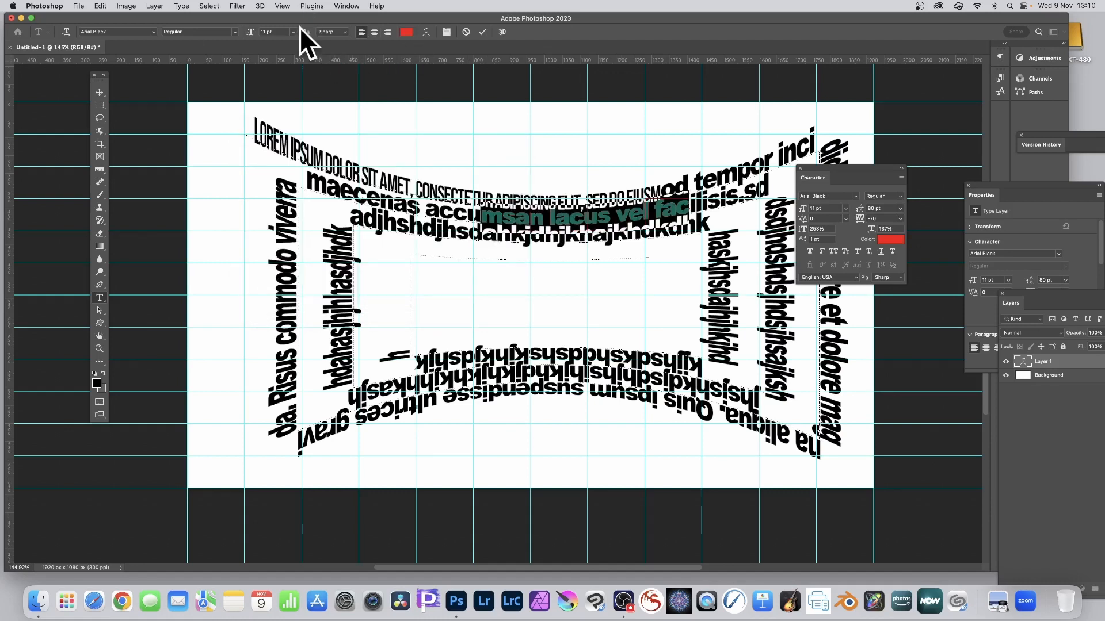
pyautogui.click(483, 31)
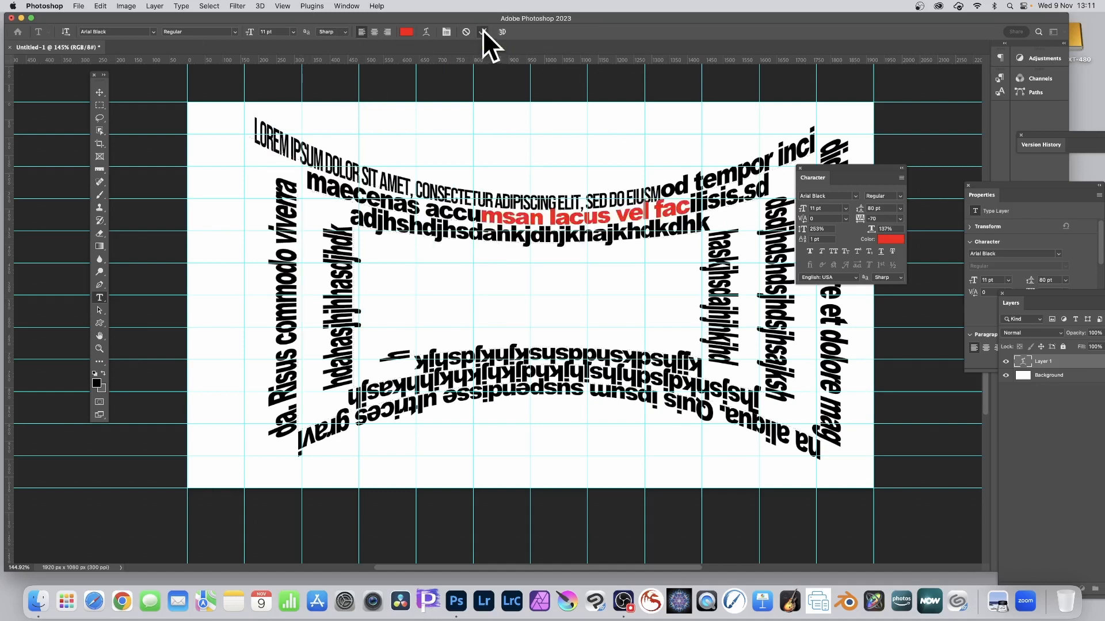